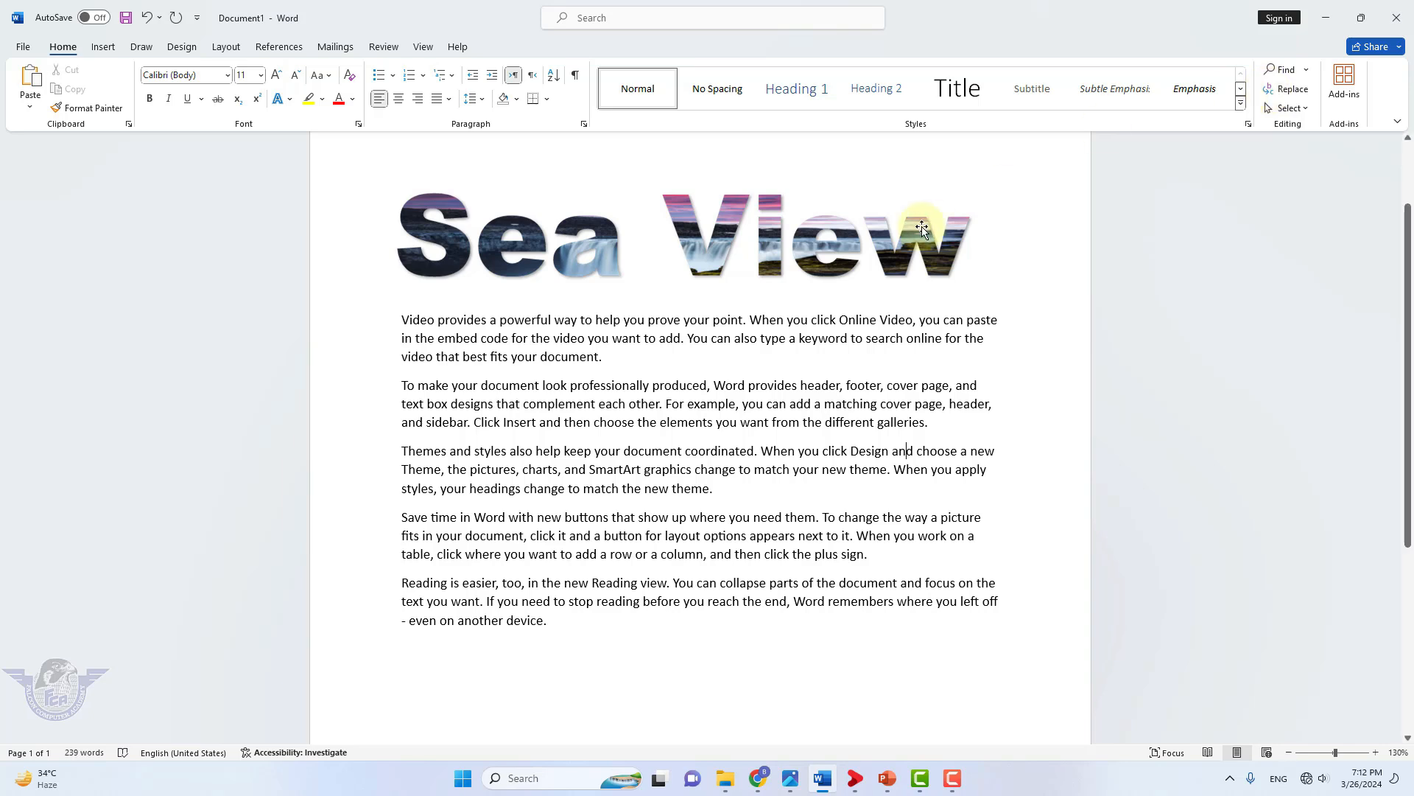
# Delete all body paragraphs and the picture-filled Sea View WordArt, leaving the page empty.
pyautogui.moveTo(585, 641); pyautogui.dragTo(353, 312)
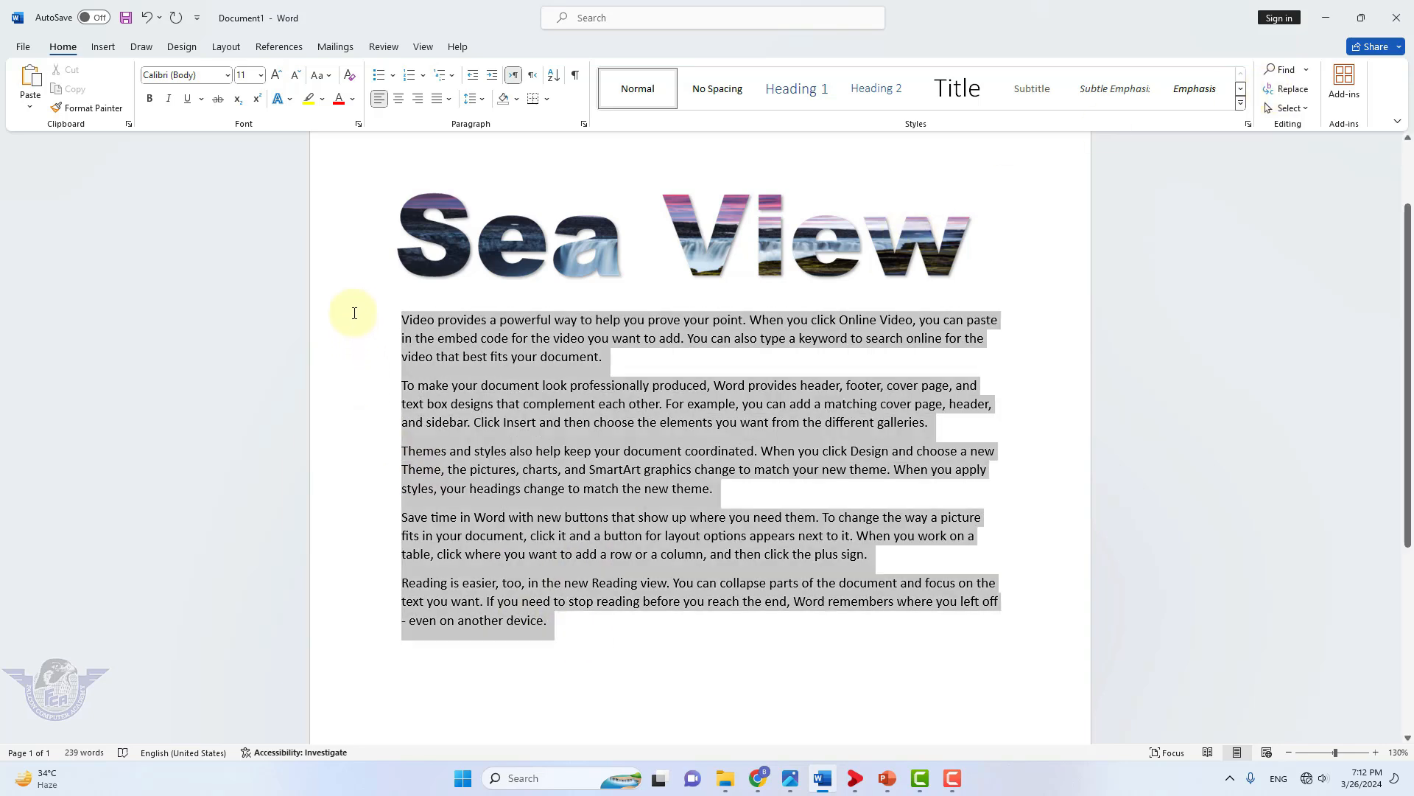
pyautogui.press('Delete')
pyautogui.click(493, 251)
pyautogui.press('Delete')
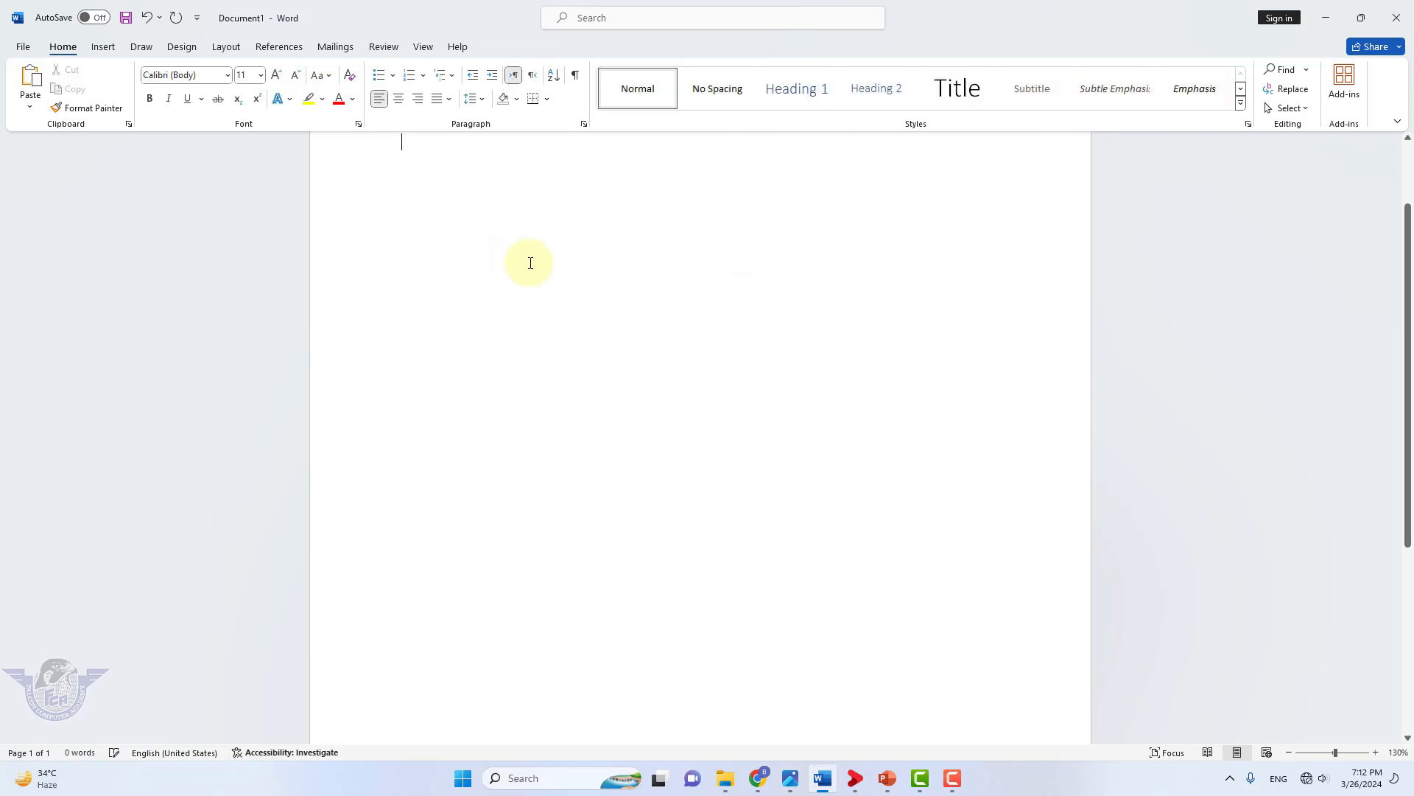
pyautogui.scroll(2, 601, 433)
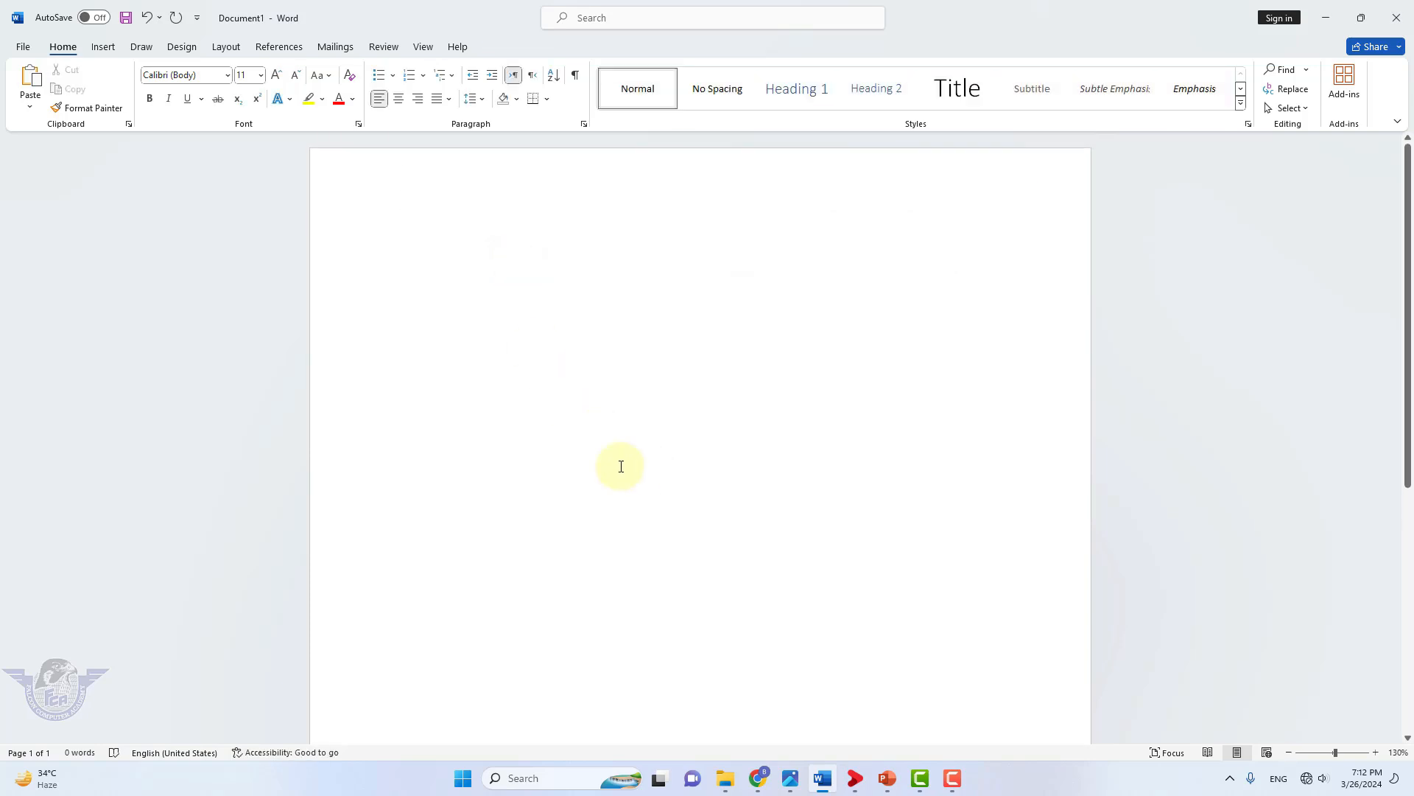
# Insert a WordArt in the first plain black style and enter "Sea View" as its text.
pyautogui.click(104, 49)
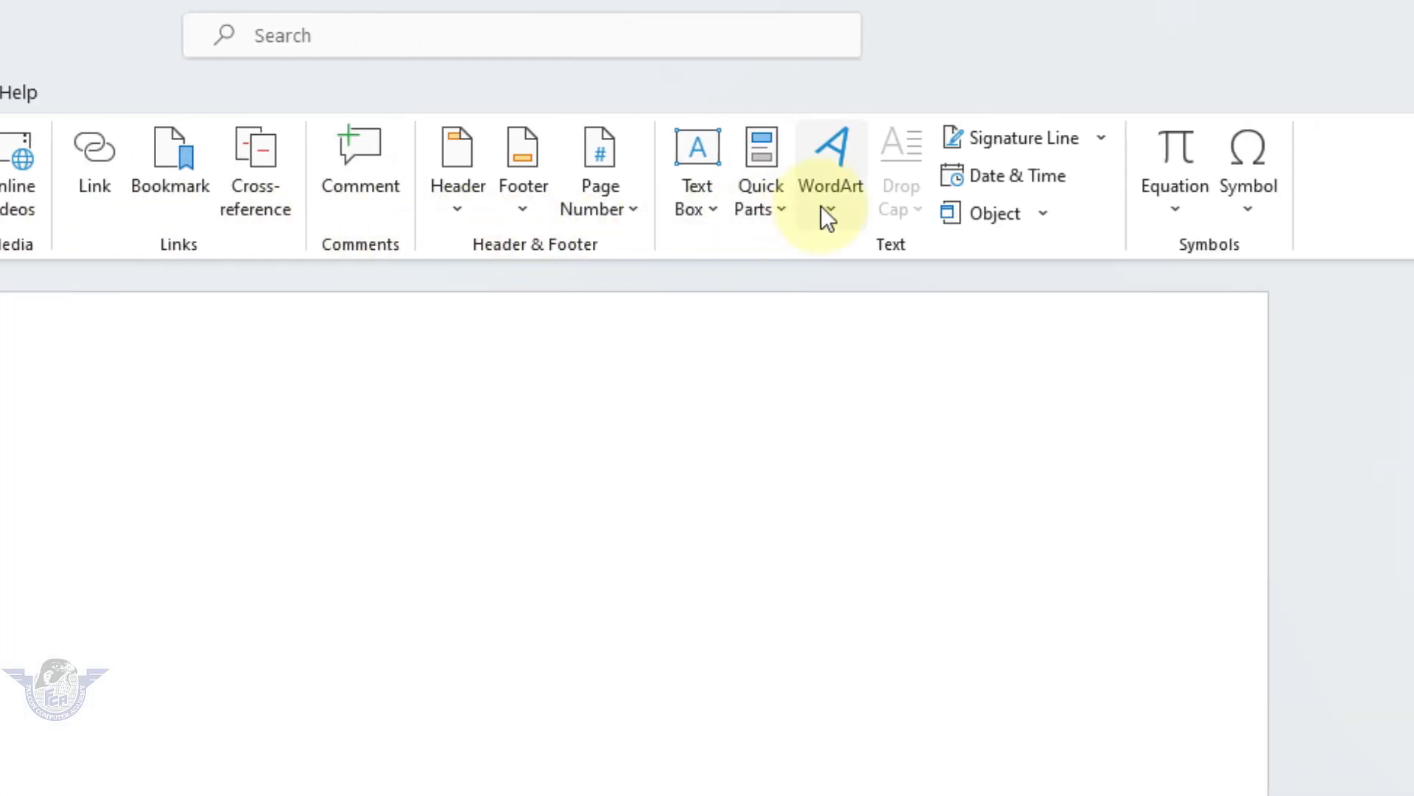
pyautogui.click(822, 206)
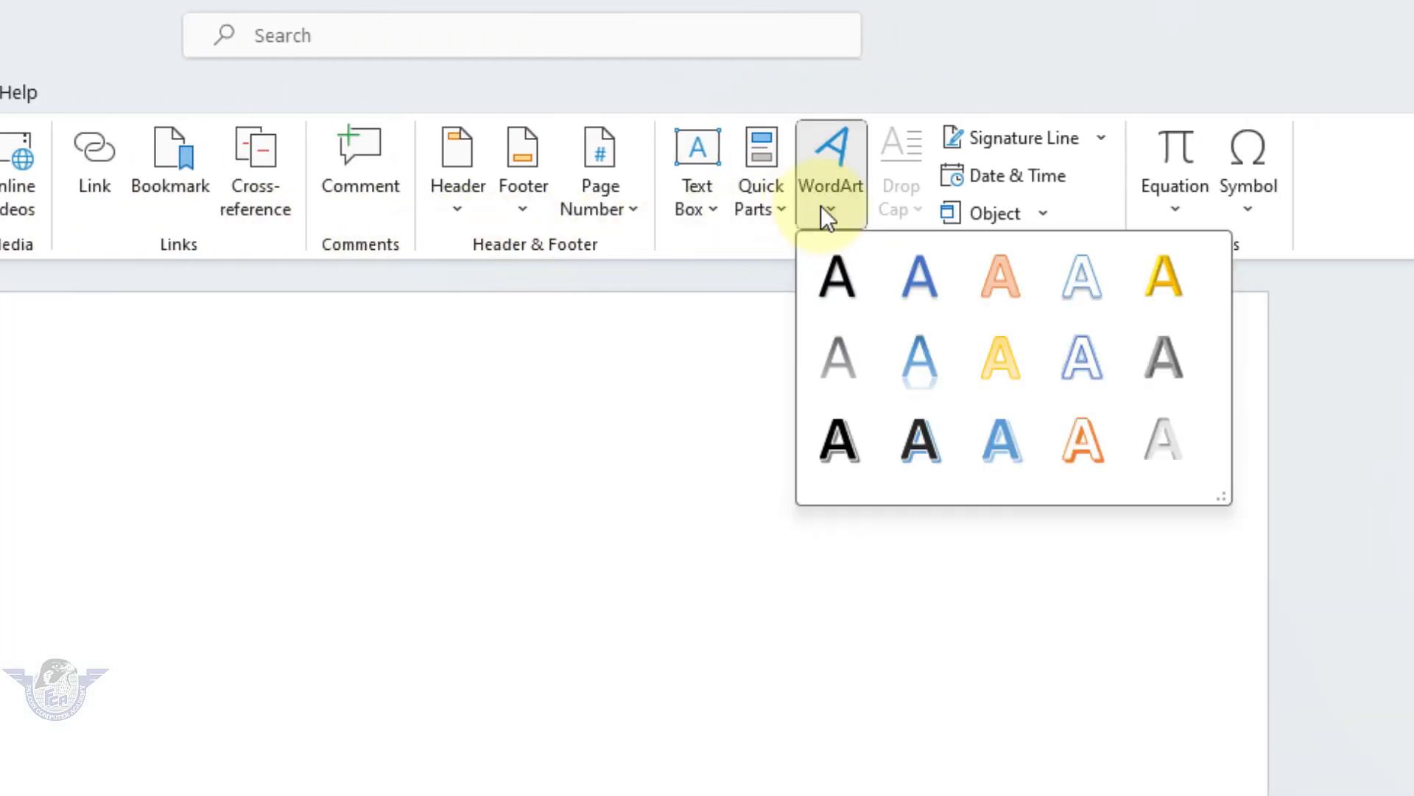
pyautogui.click(840, 281)
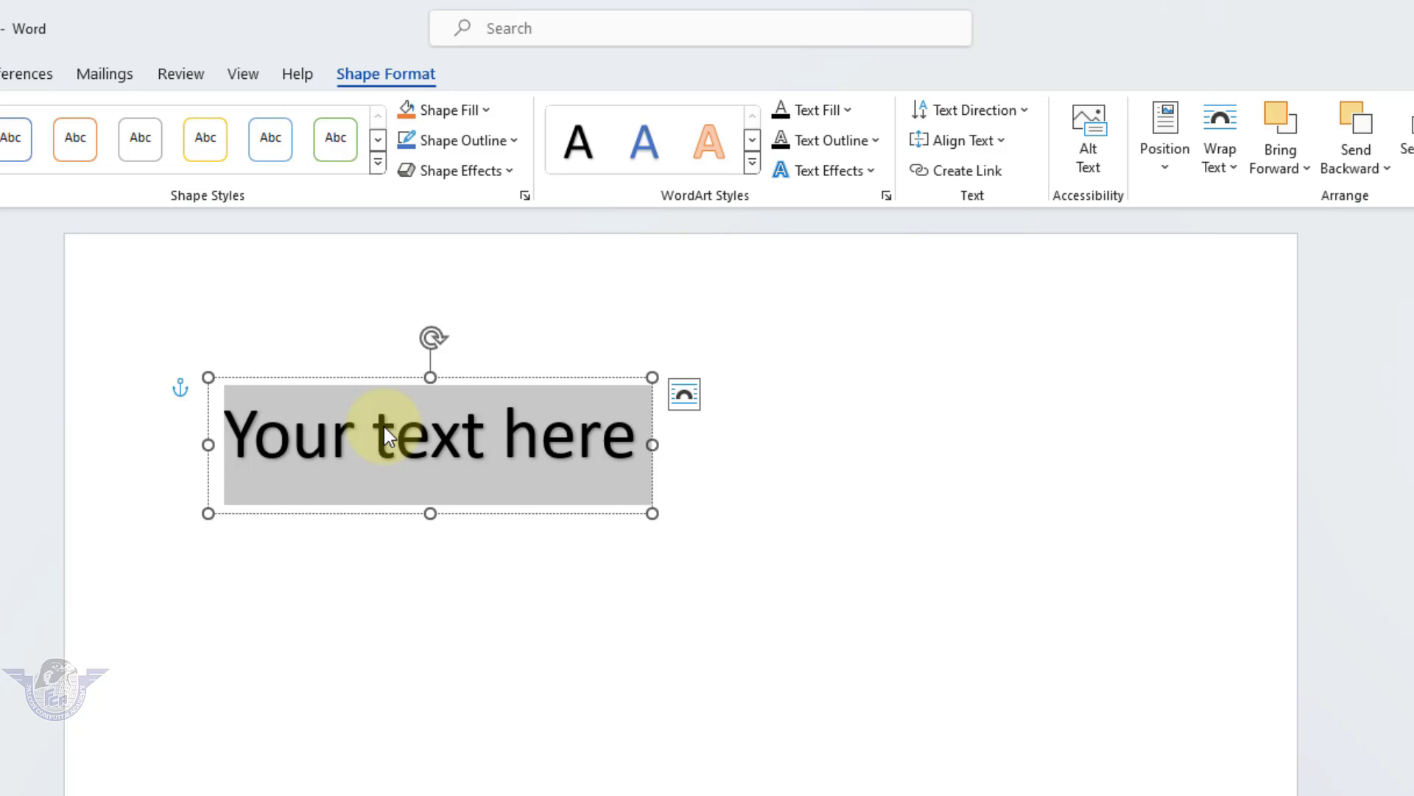
pyautogui.write('Sea View')
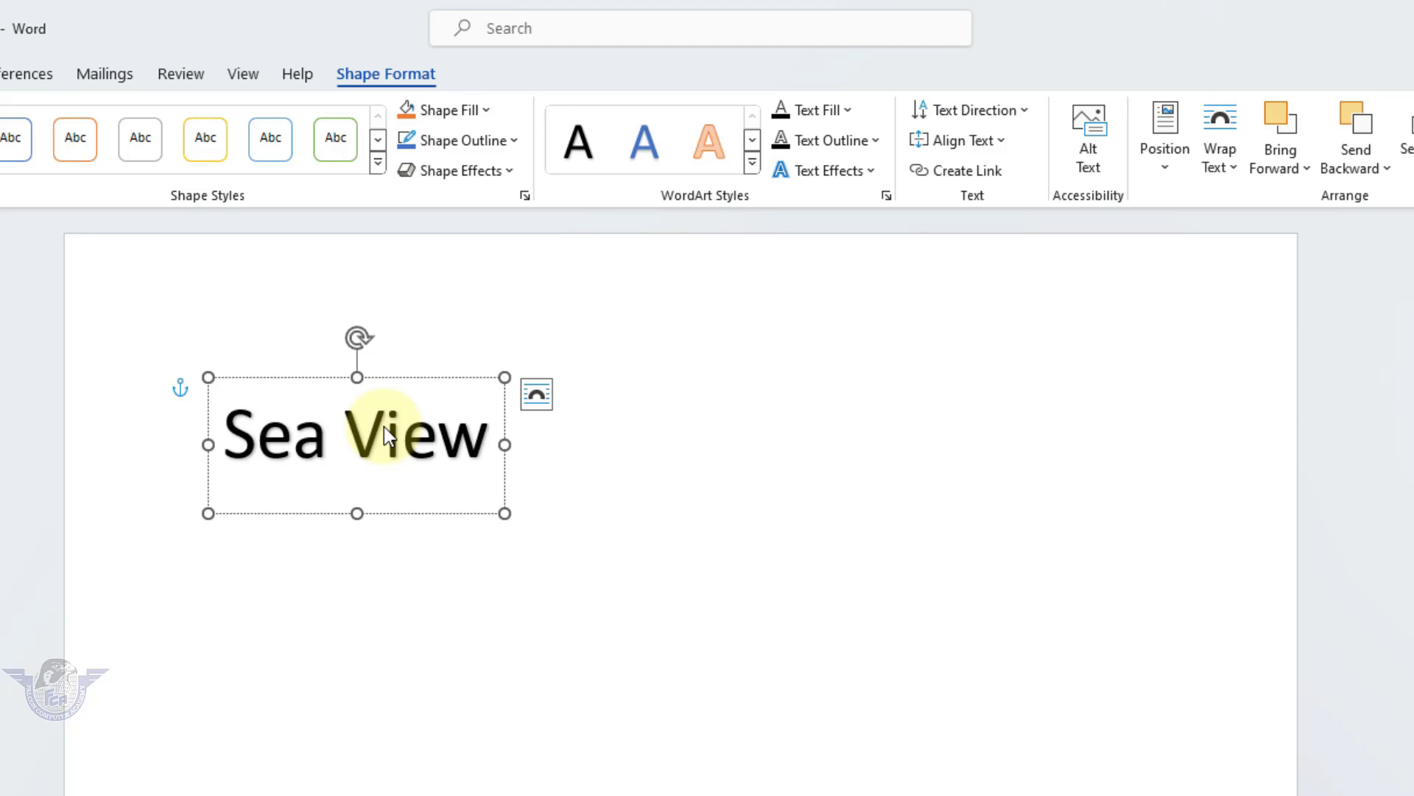
# Format the Sea View WordArt in Arial Black at 90 pt and widen its box so the text fits on one line.
pyautogui.click(410, 514)
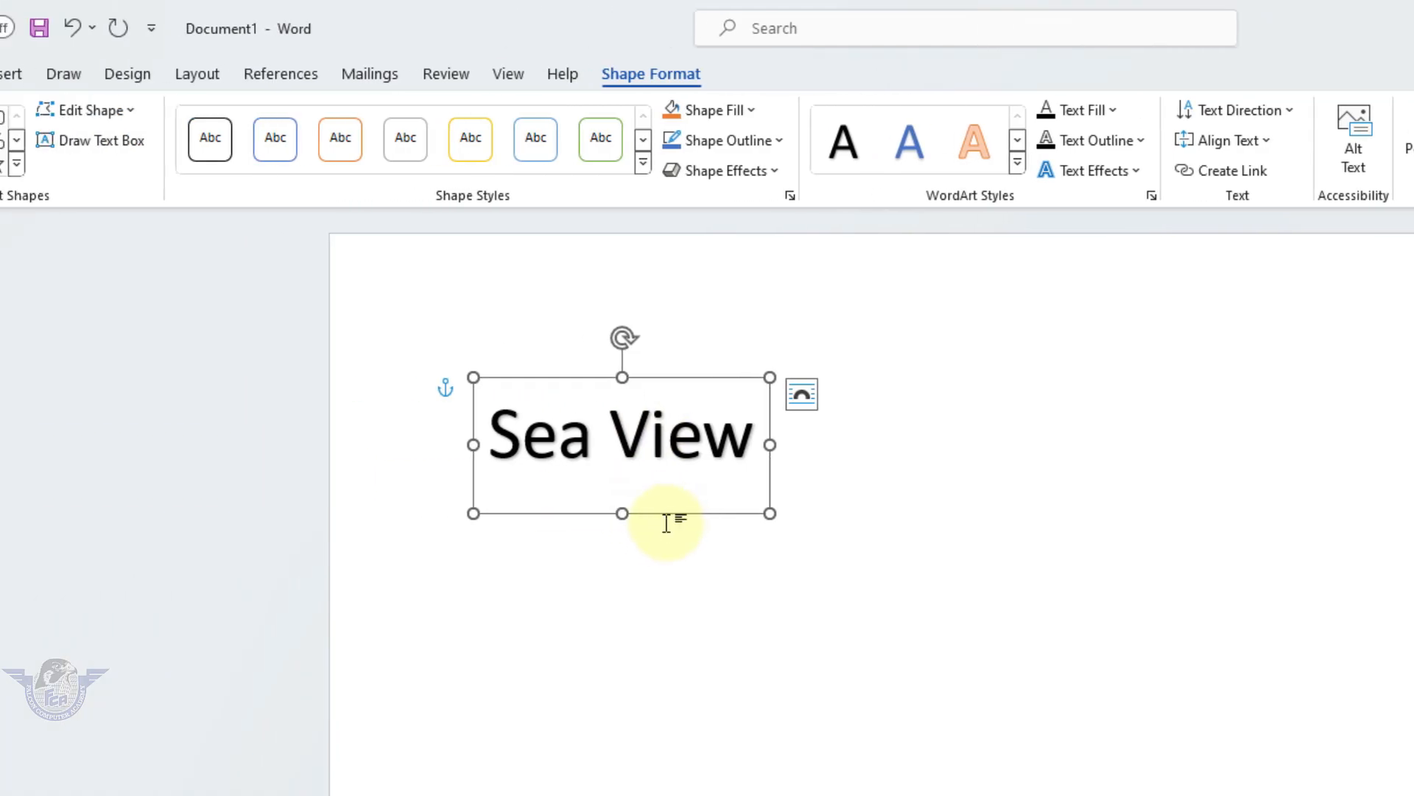
pyautogui.click(107, 73)
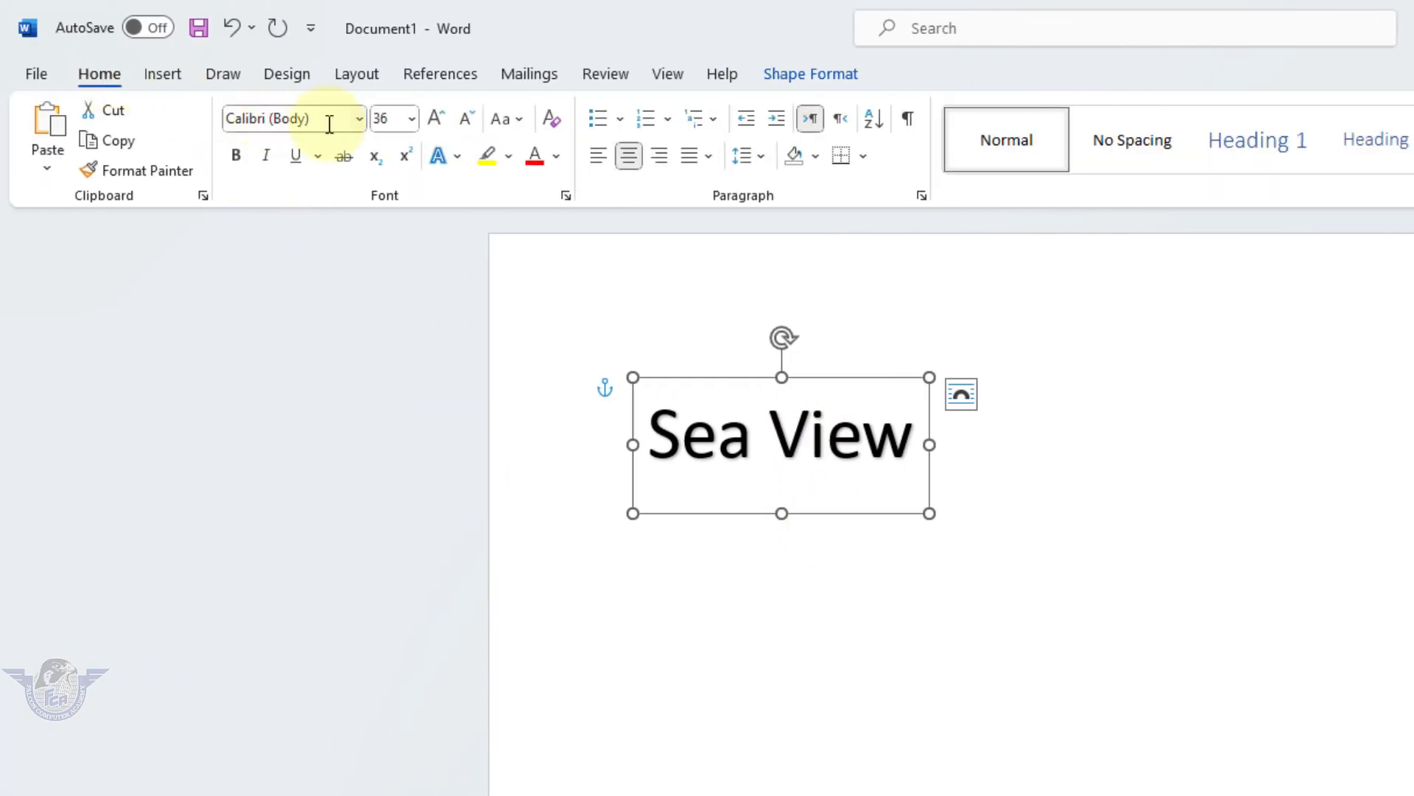
pyautogui.click(359, 121)
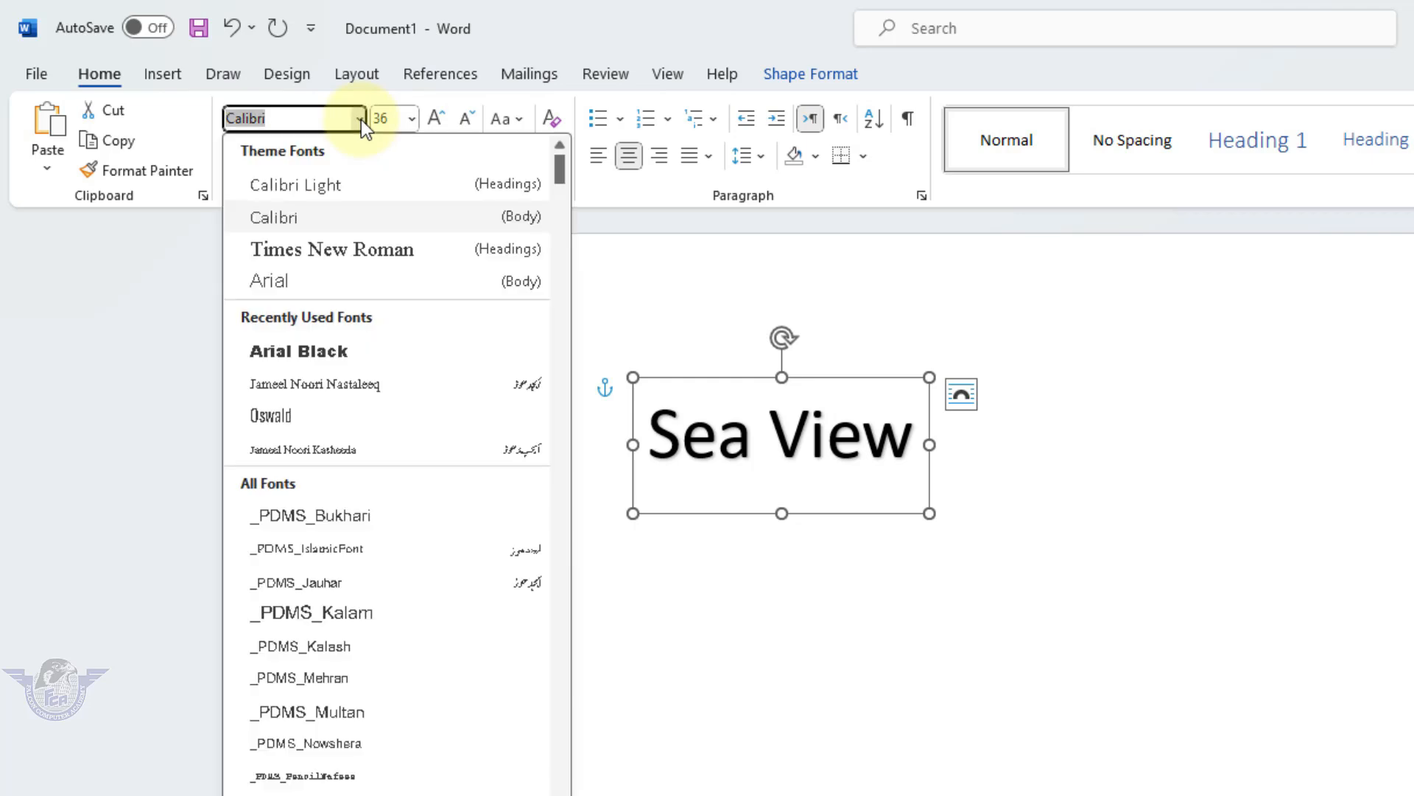
pyautogui.click(329, 348)
pyautogui.click(436, 118)
pyautogui.click(436, 118)
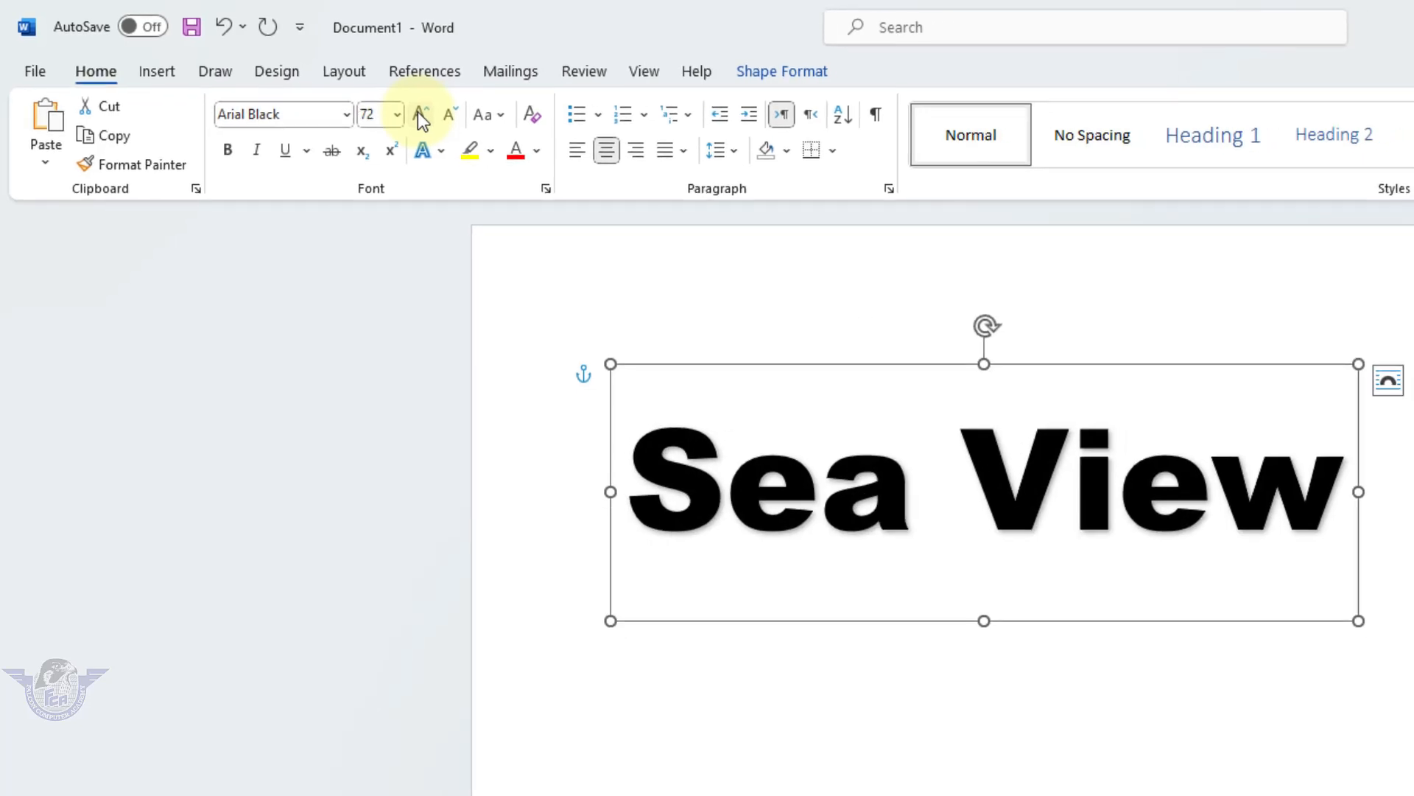
pyautogui.click(437, 118)
pyautogui.click(354, 96)
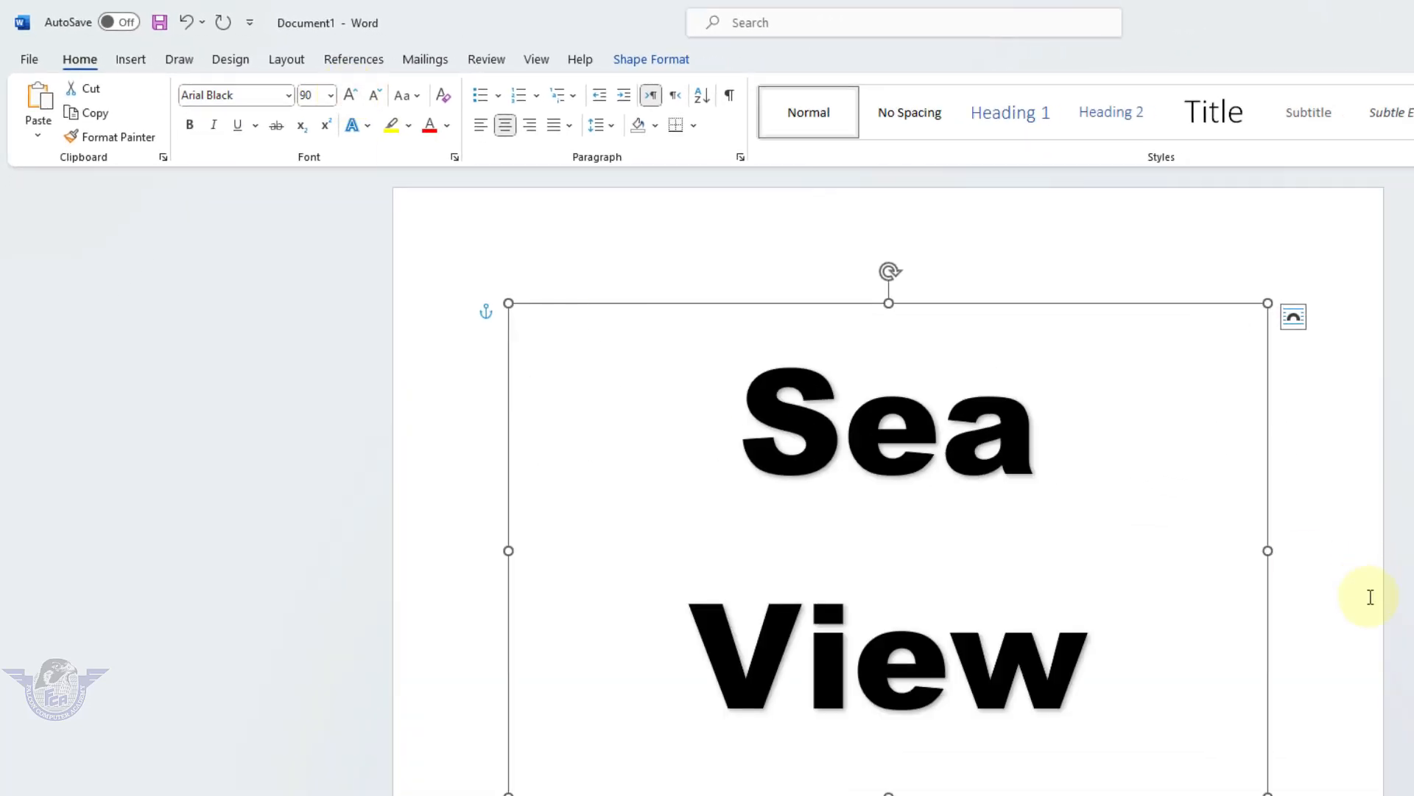
pyautogui.moveTo(1267, 550); pyautogui.dragTo(1318, 550)
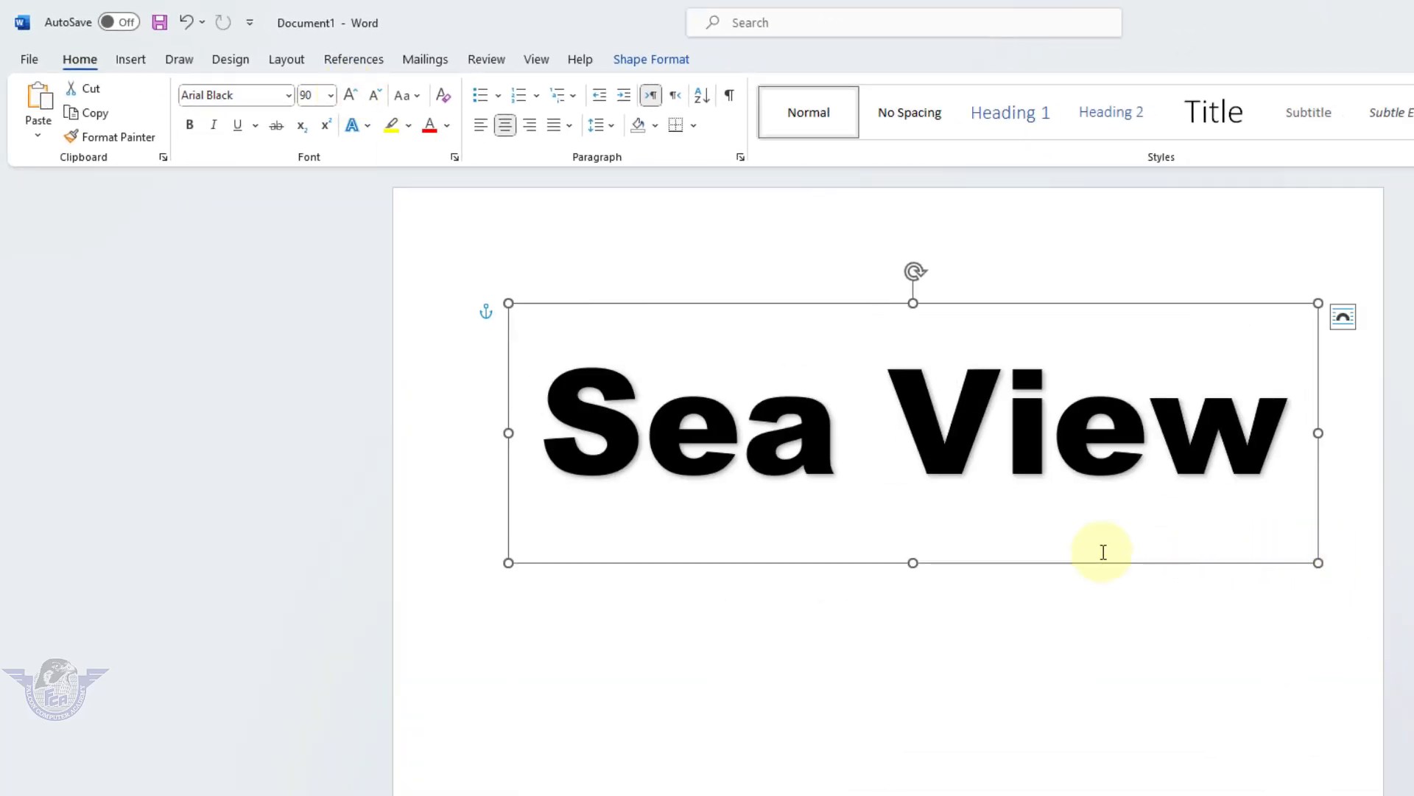
# Move the Sea View WordArt a little lower on the page and copy it.
pyautogui.moveTo(1092, 565); pyautogui.dragTo(1096, 648)
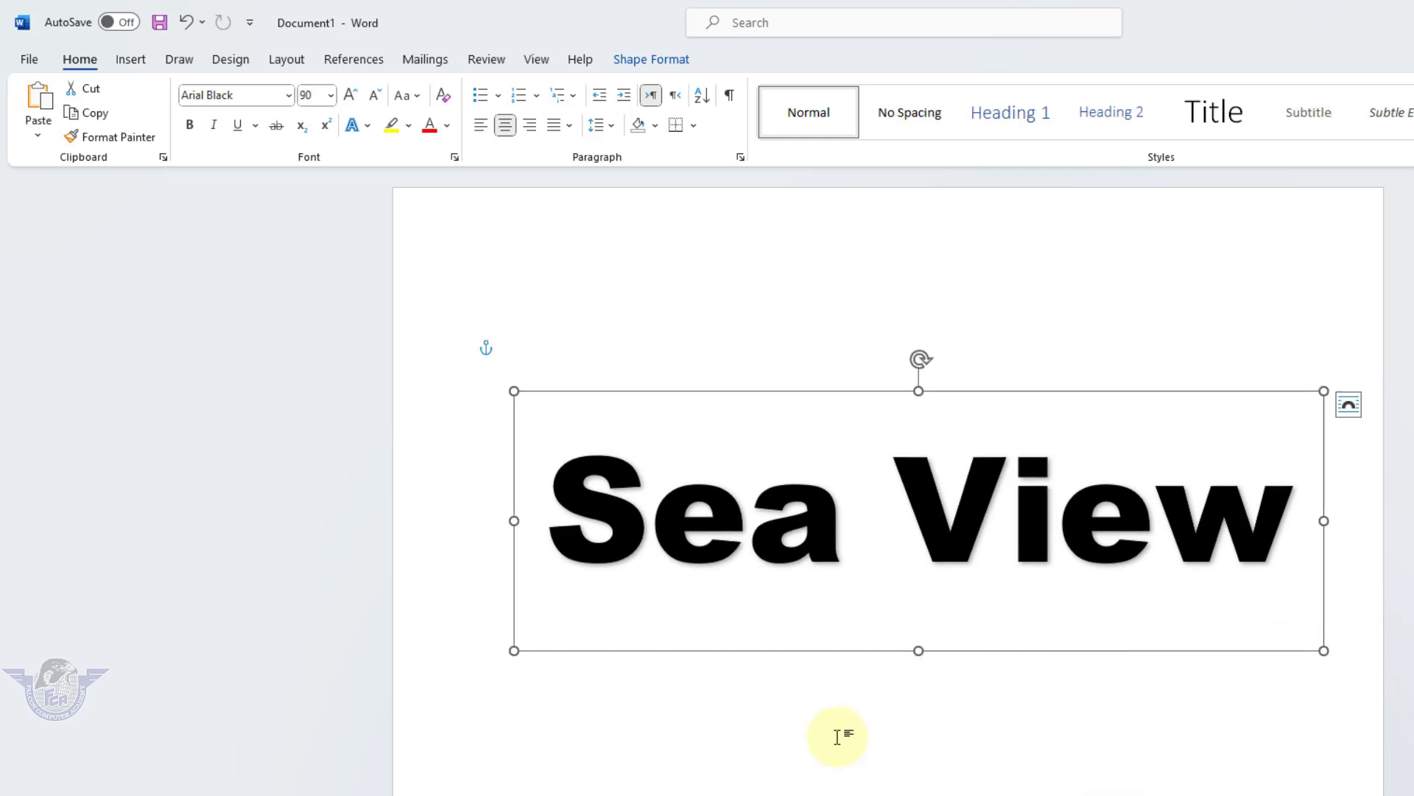
pyautogui.rightClick(772, 652)
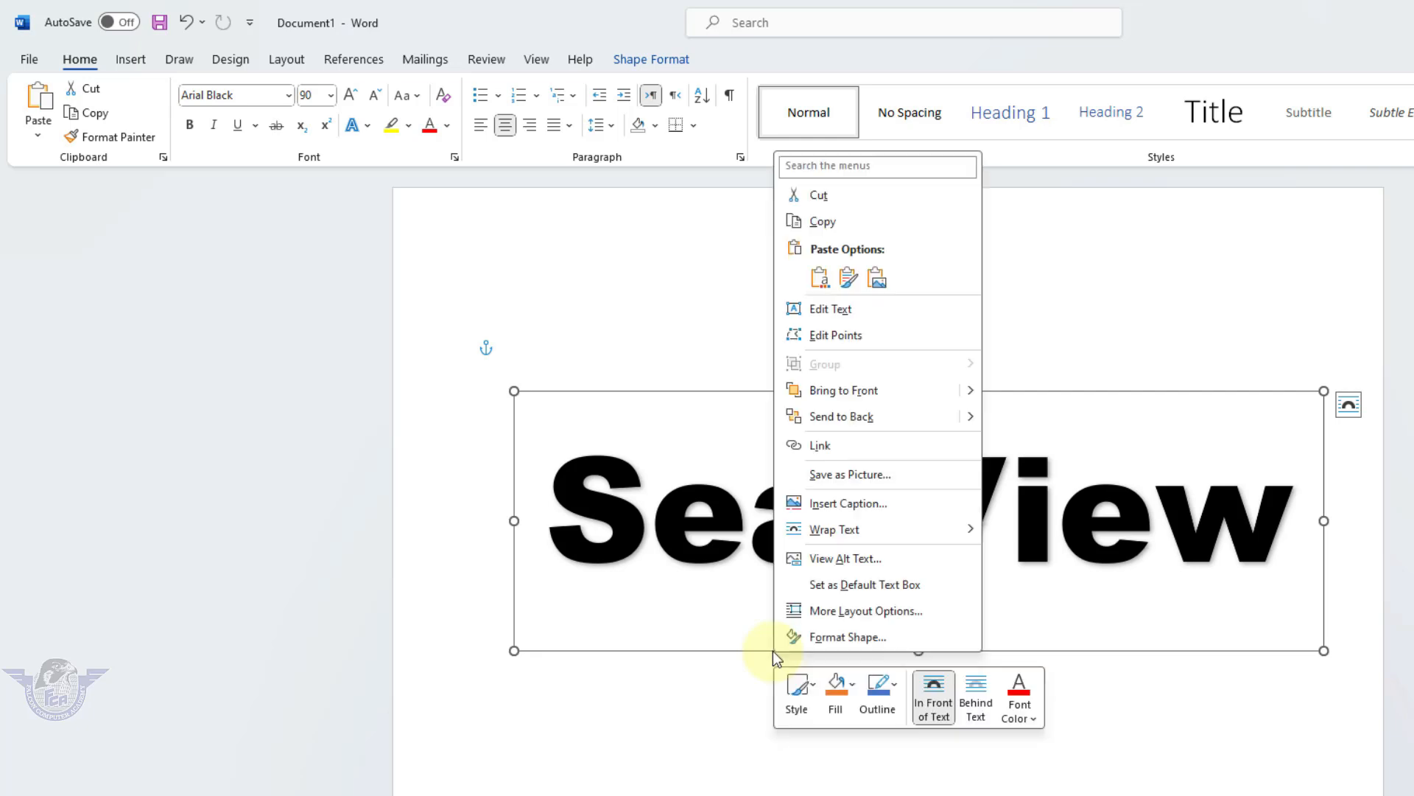
pyautogui.click(816, 229)
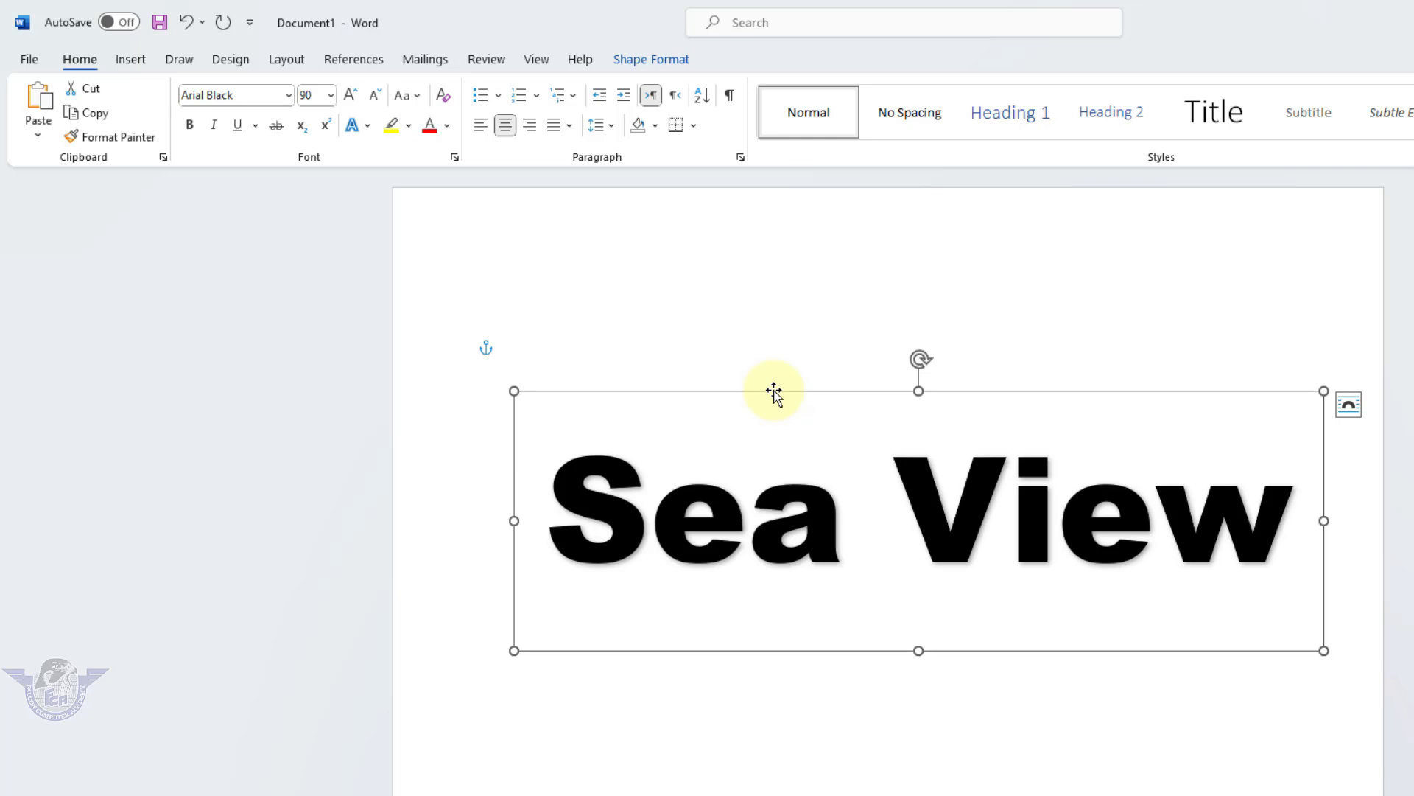
# Try a gradient text fill on the Sea View WordArt using the detailed text fill settings.
pyautogui.click(651, 59)
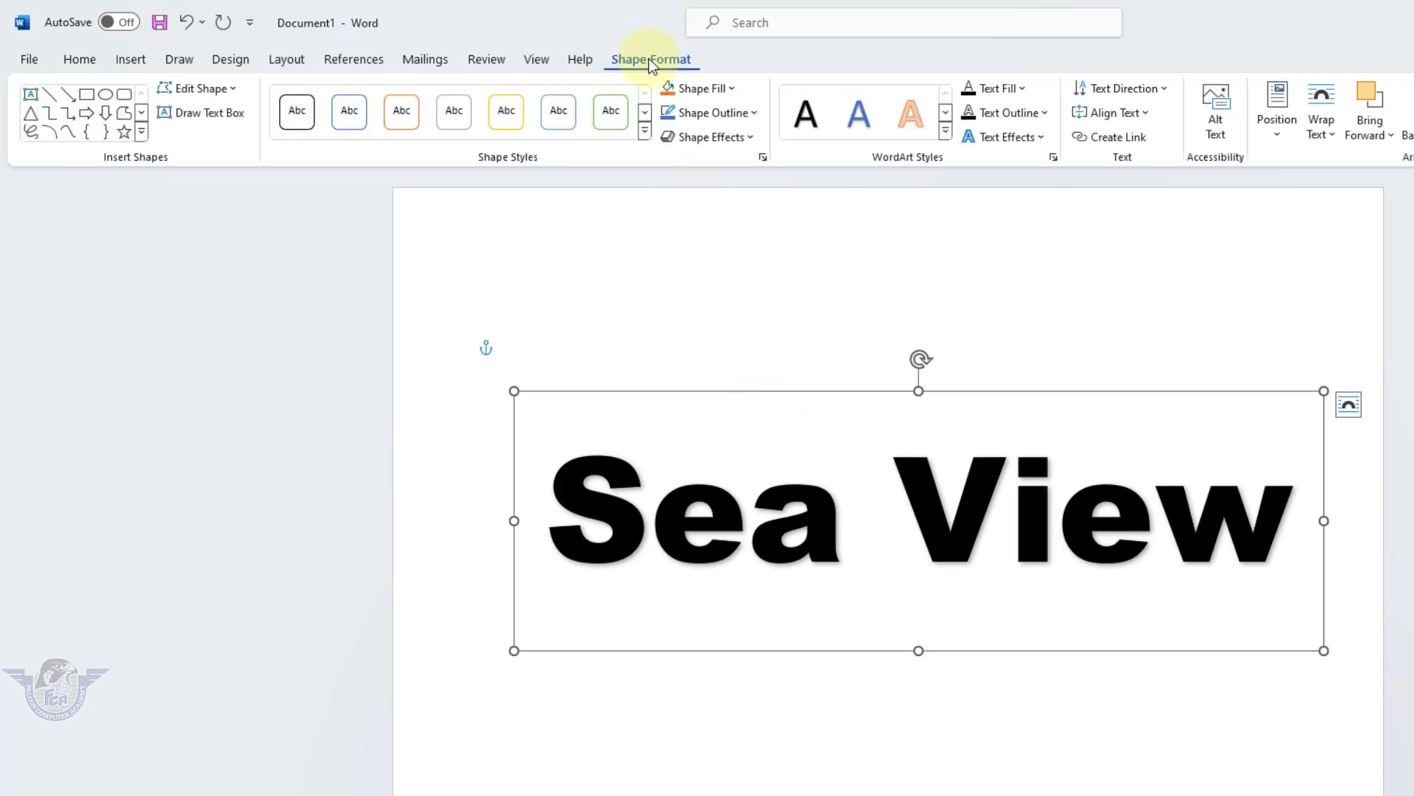
pyautogui.click(1023, 89)
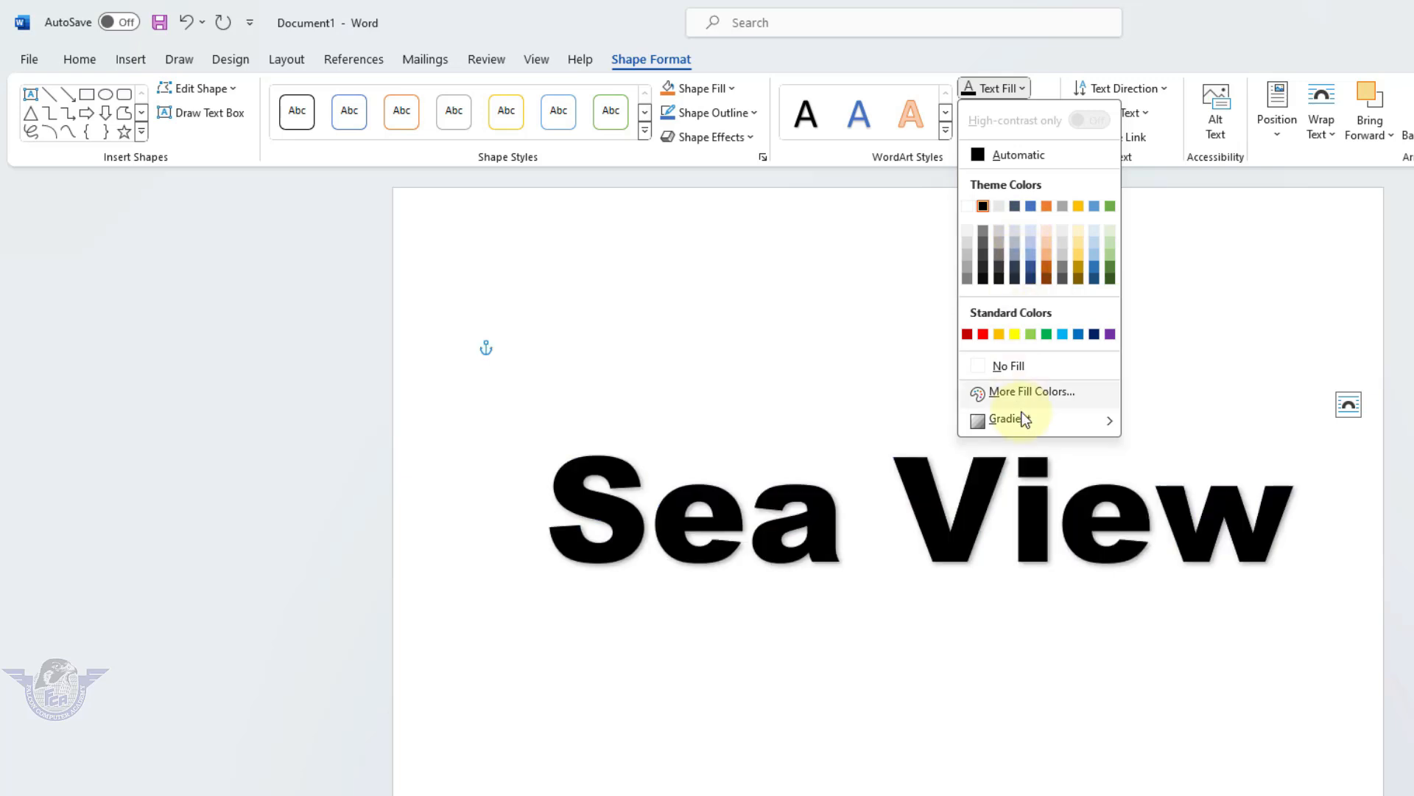
pyautogui.moveTo(1022, 418)
pyautogui.click(1179, 660)
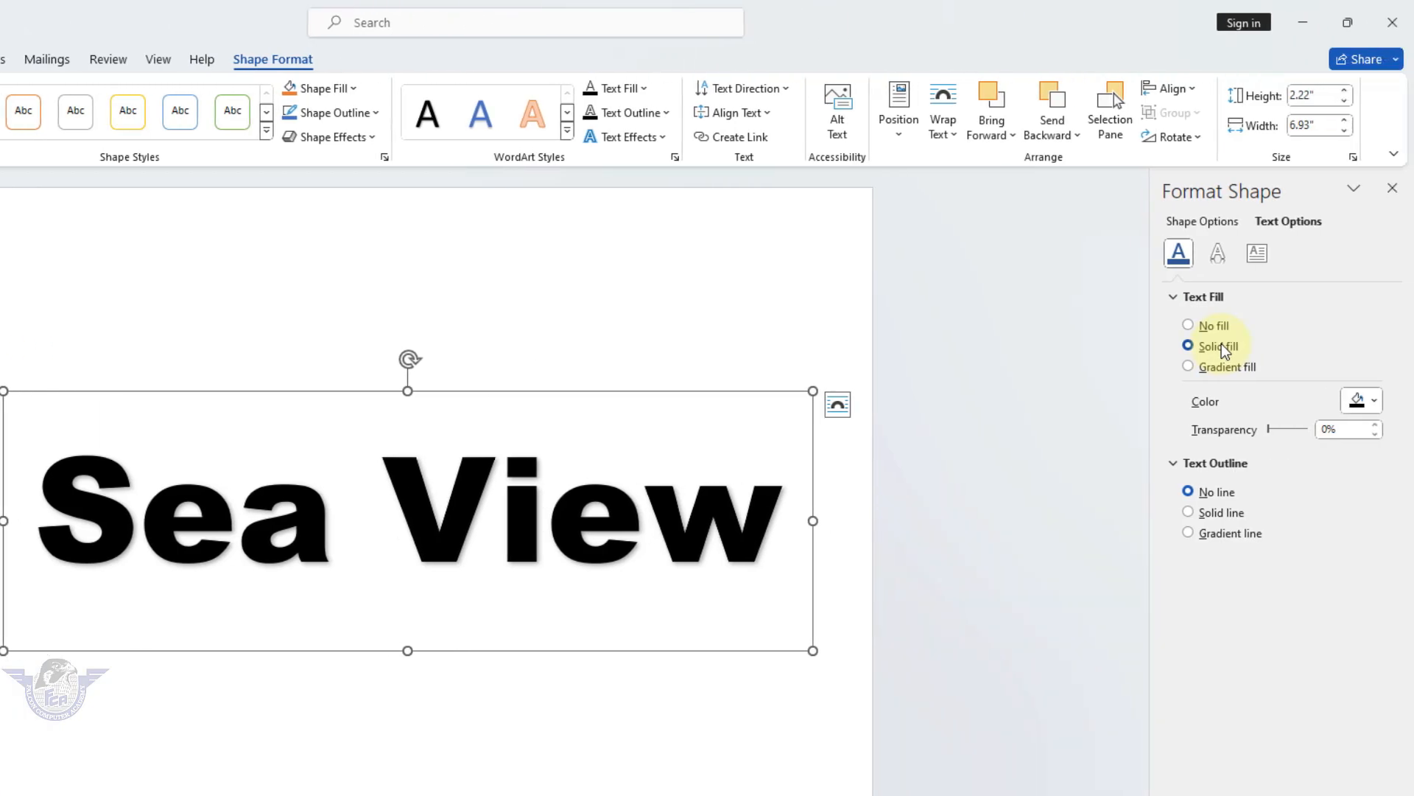
pyautogui.click(1222, 372)
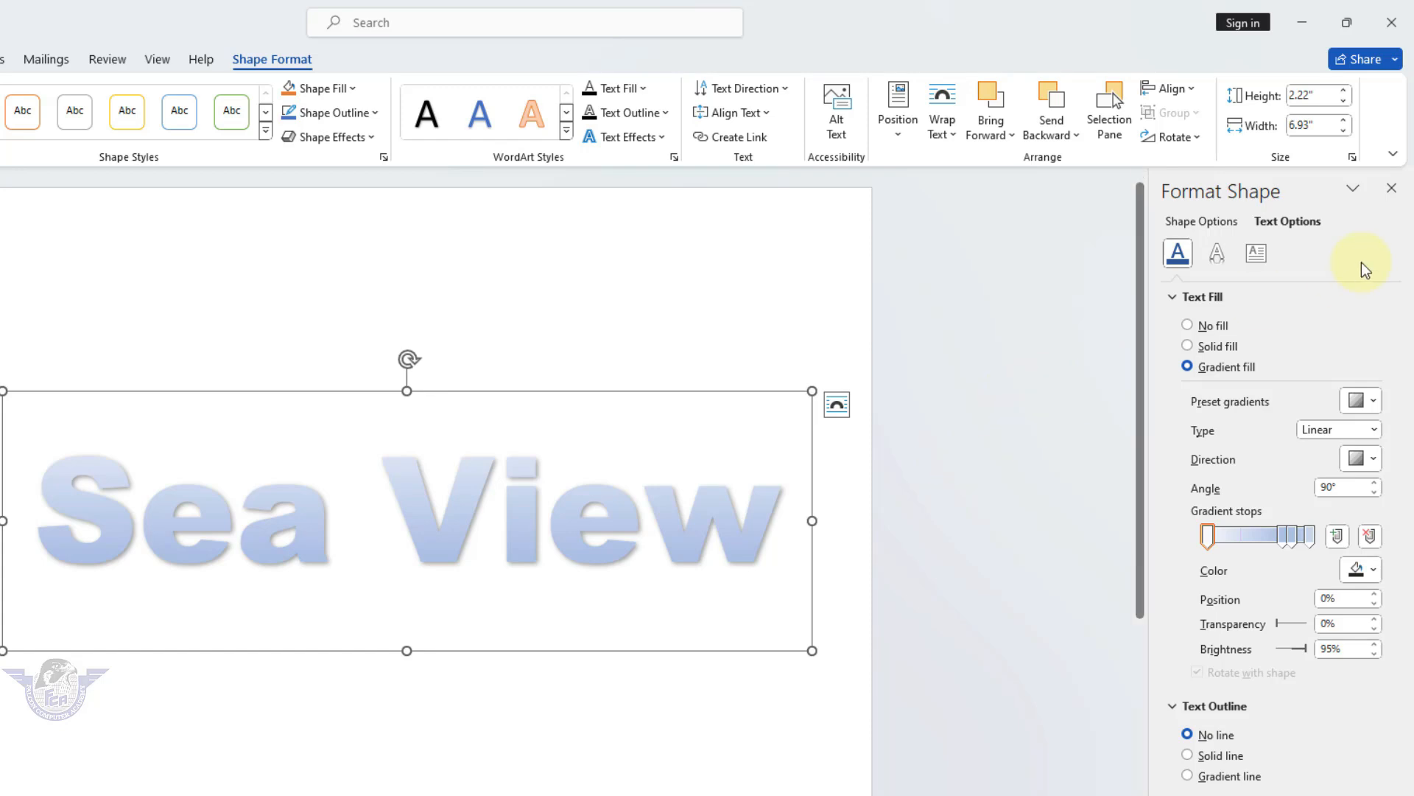
pyautogui.click(1392, 189)
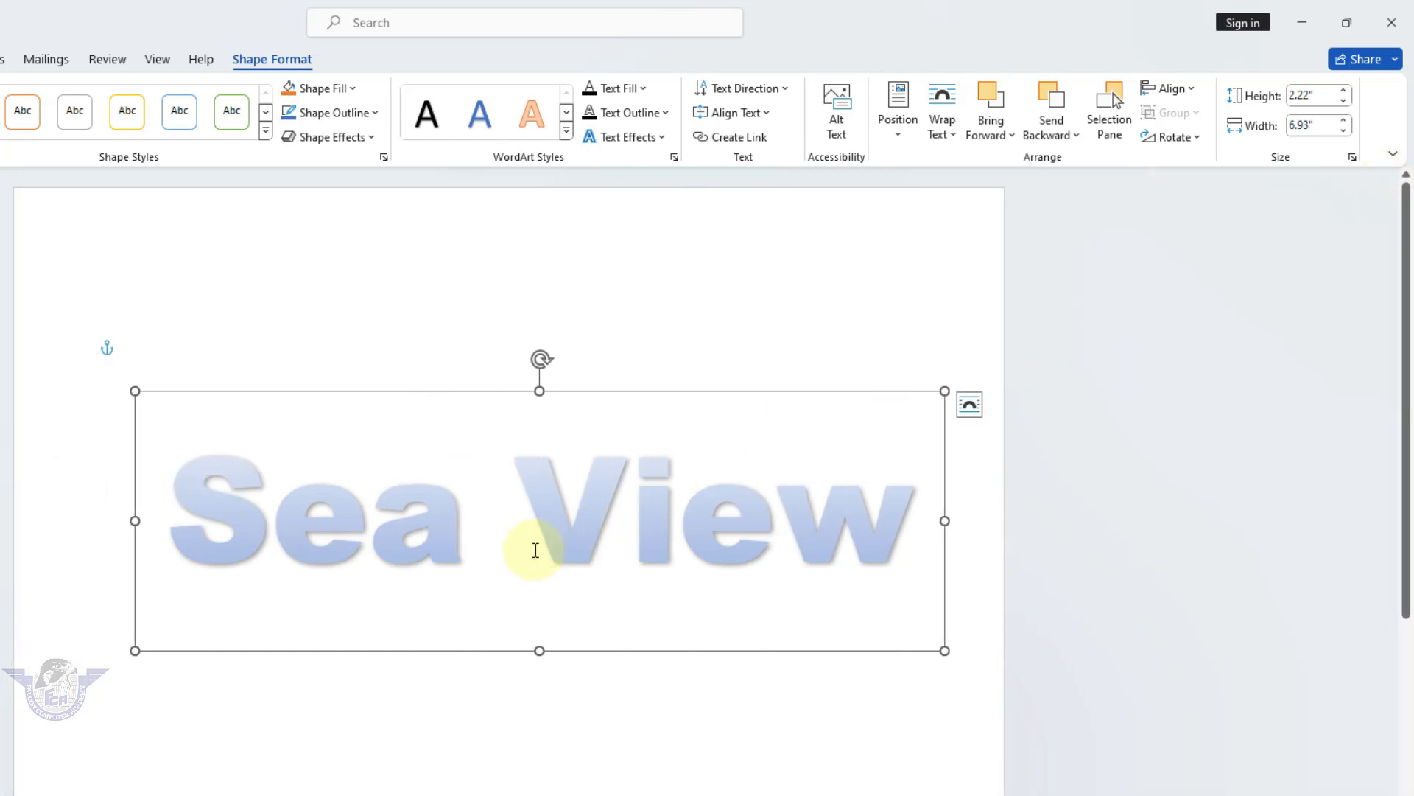
# Copy the black Sea View WordArt and switch to the open PowerPoint presentation.
pyautogui.rightClick(629, 388)
pyautogui.click(673, 460)
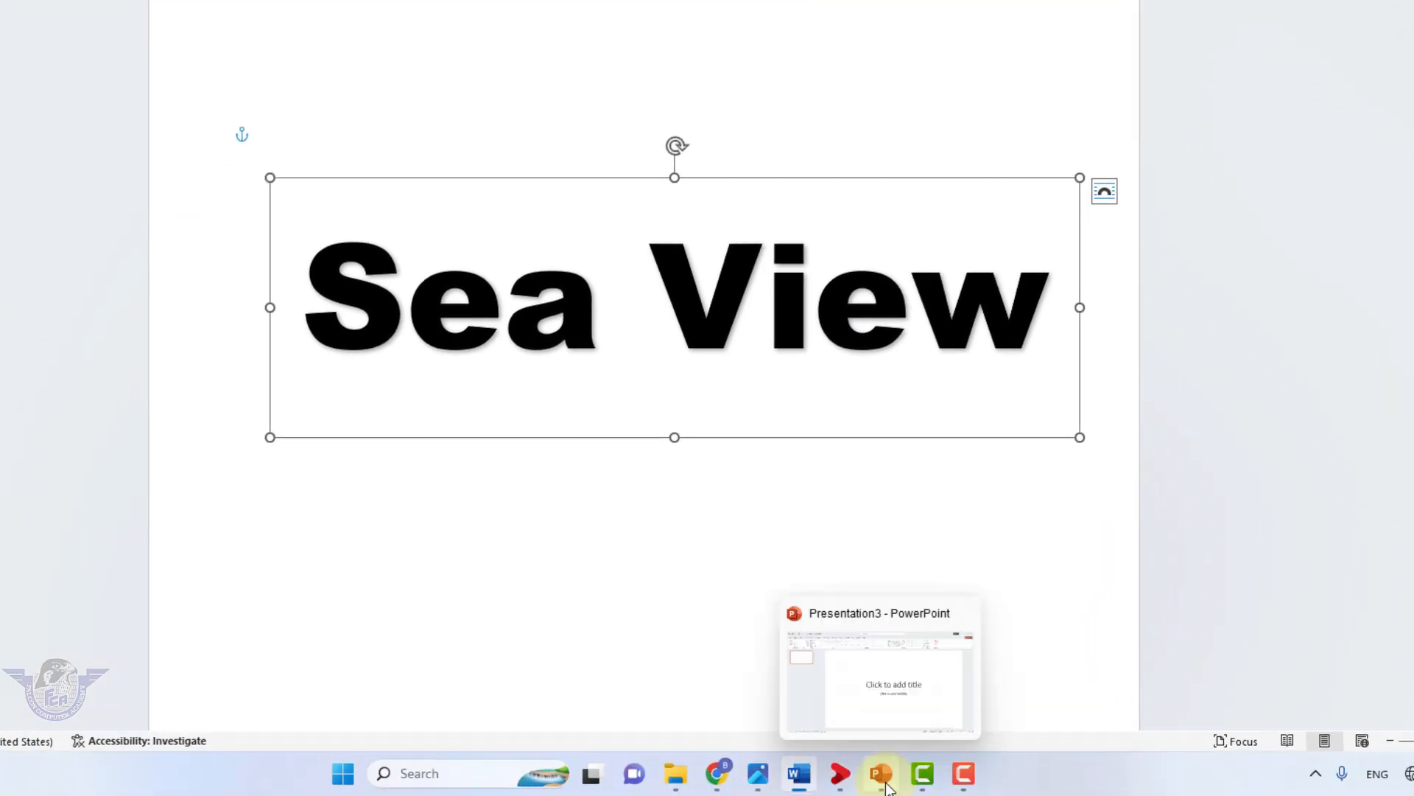
pyautogui.click(887, 787)
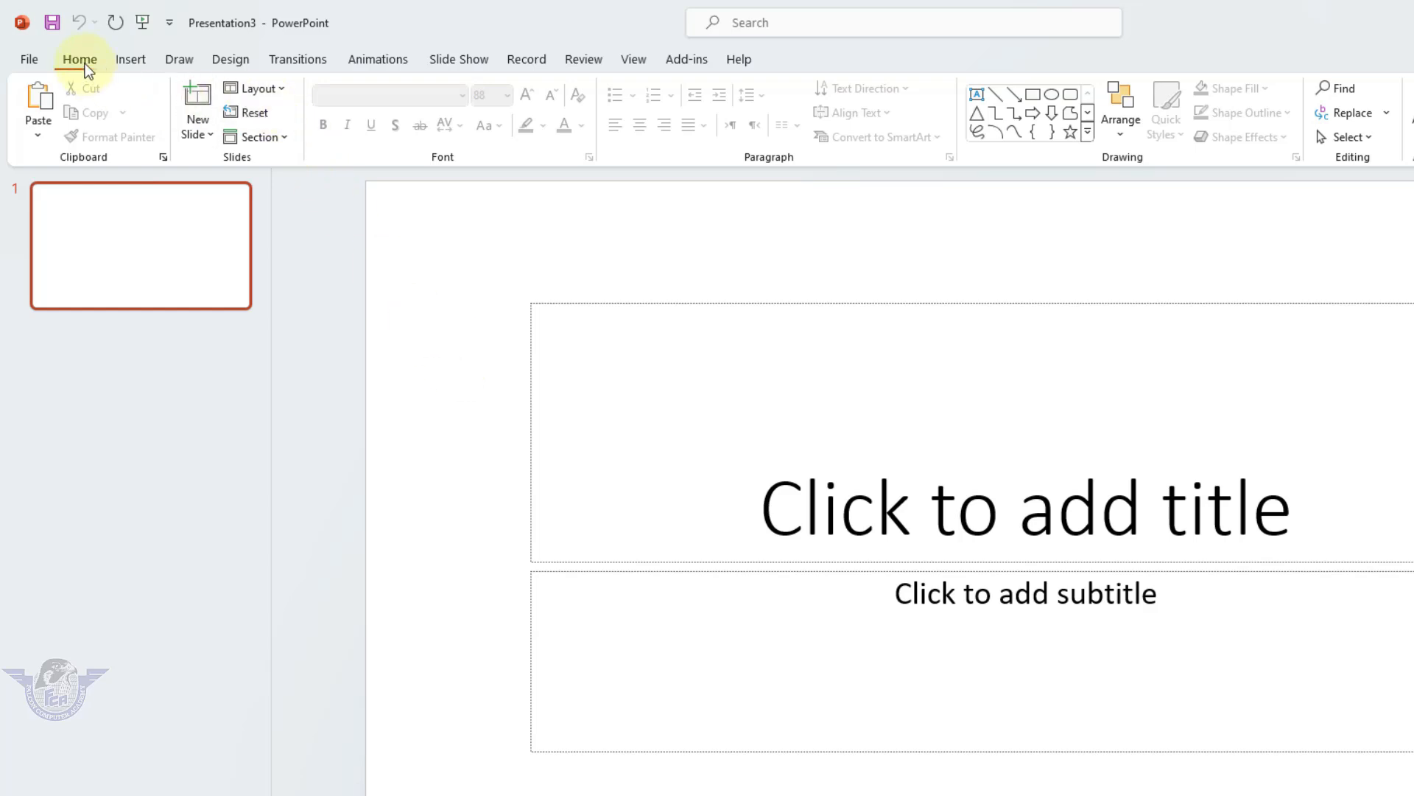
# Change the slide's layout to Blank and paste the copied Sea View WordArt onto it.
pyautogui.click(284, 87)
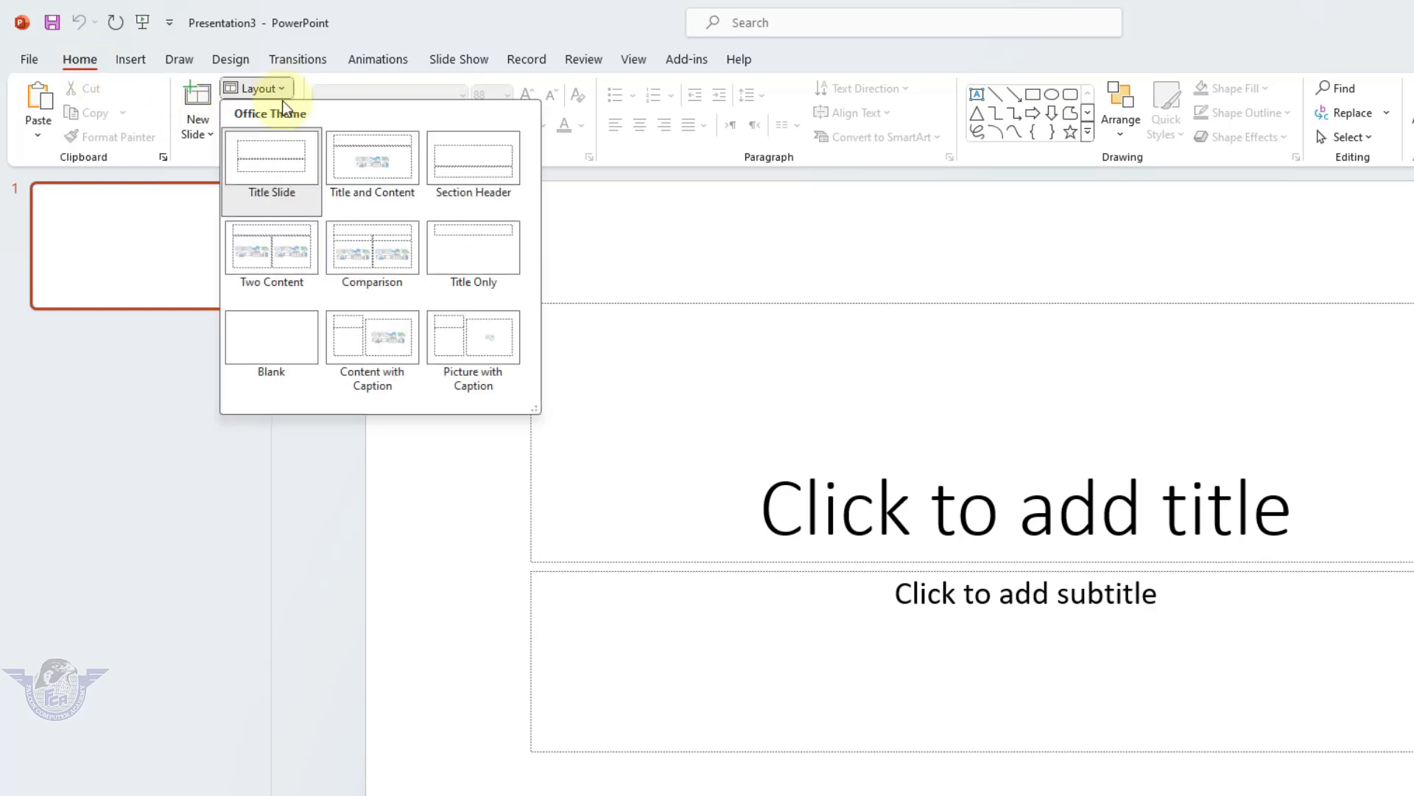
pyautogui.click(268, 357)
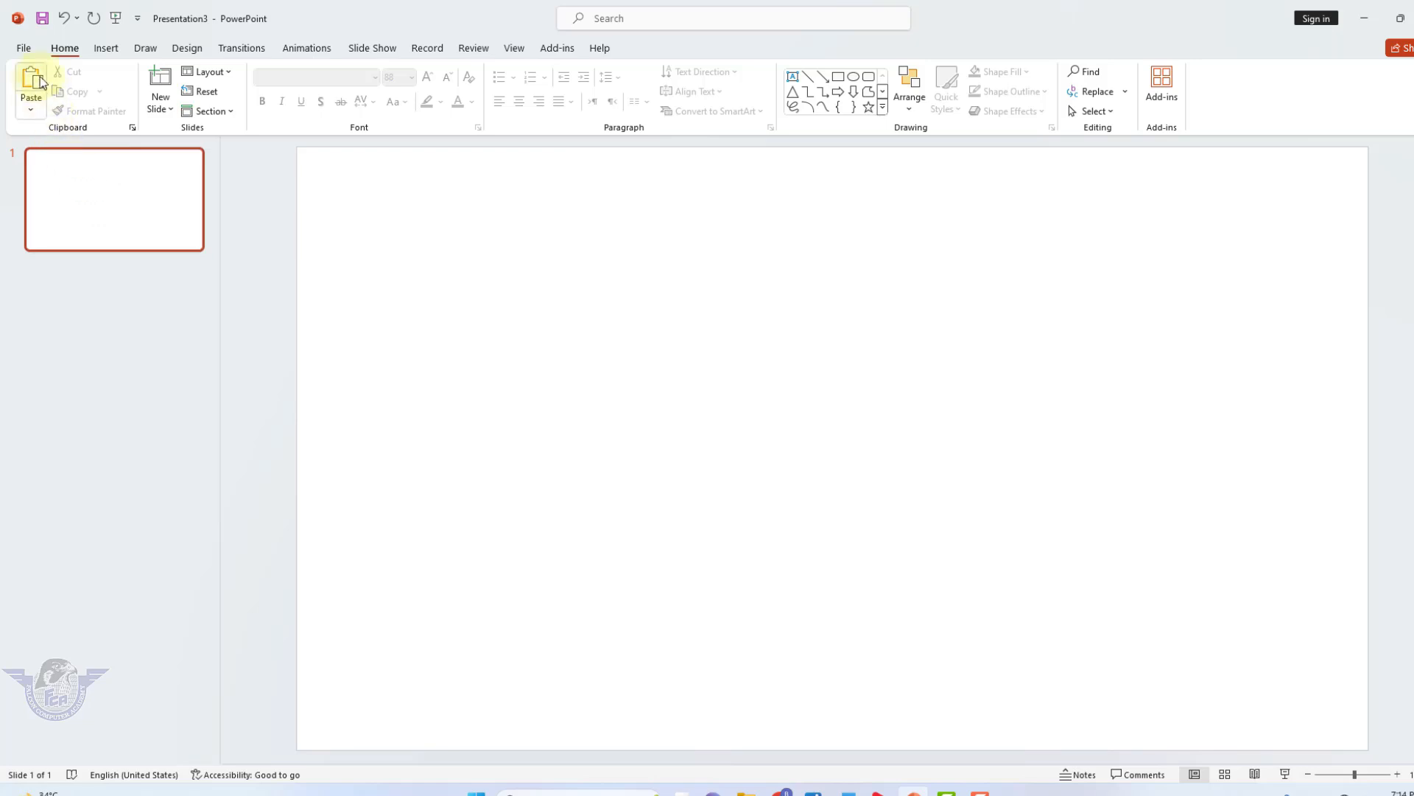
pyautogui.click(35, 85)
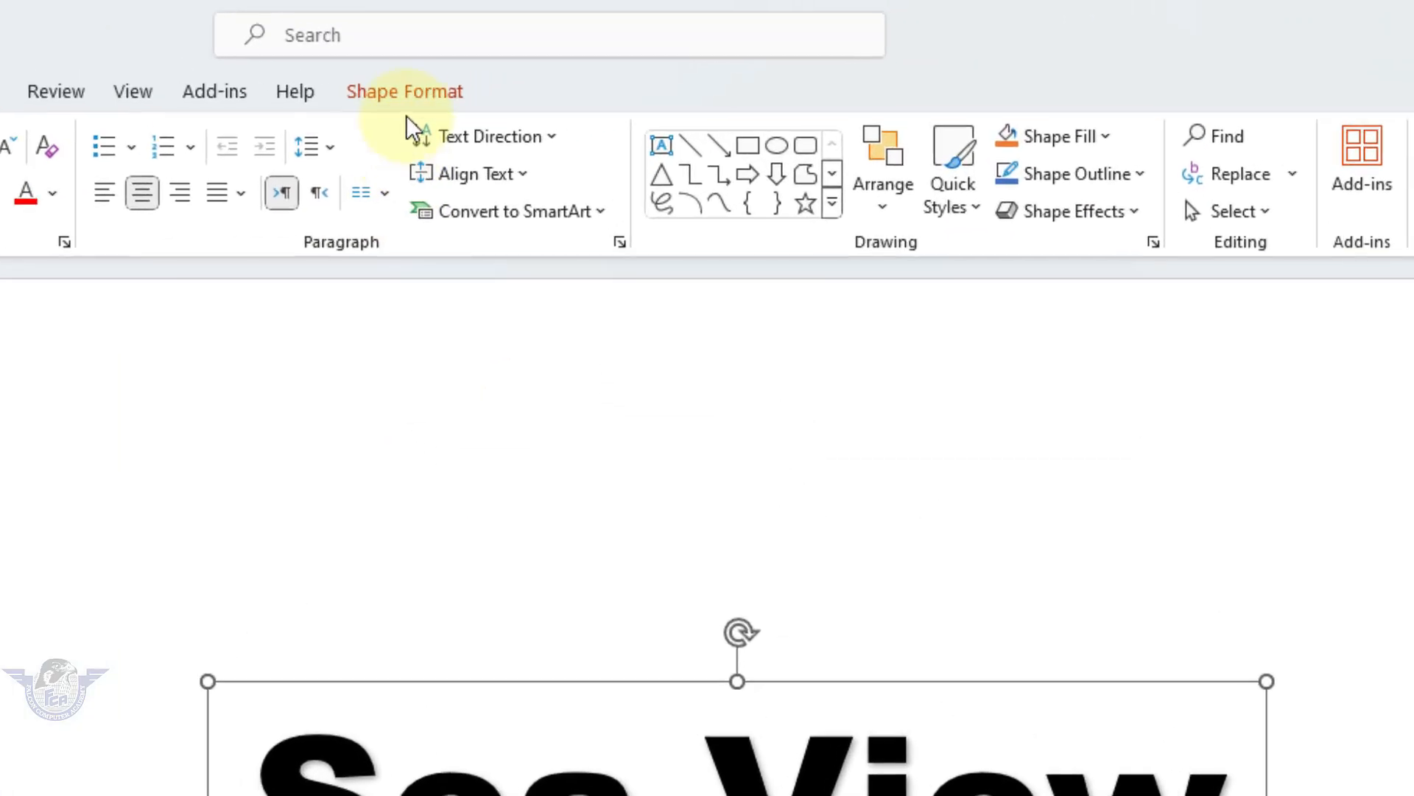
# Fill the Sea View text with the picture file dettifoss-best-tricks.jpg from the Downloads folder.
pyautogui.click(412, 94)
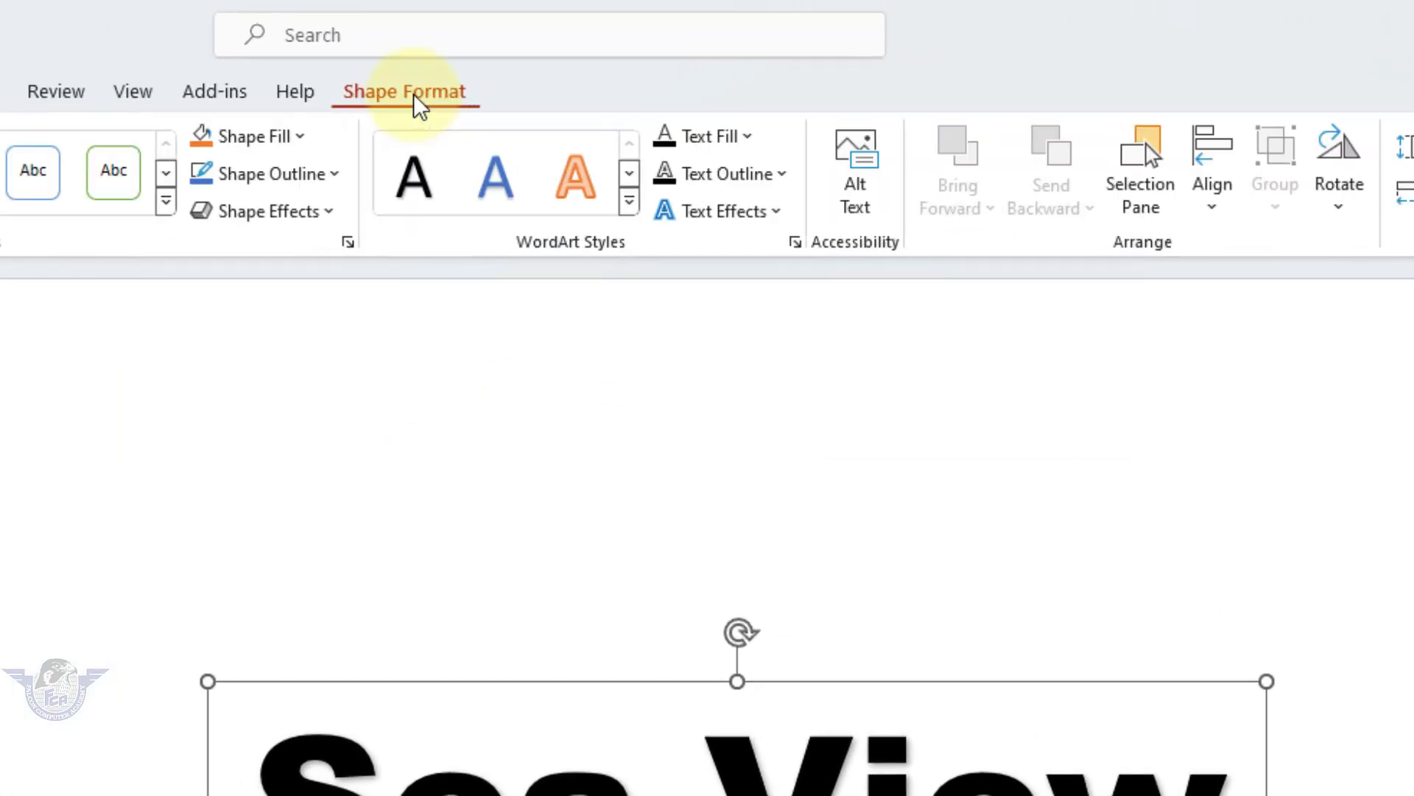
pyautogui.click(753, 149)
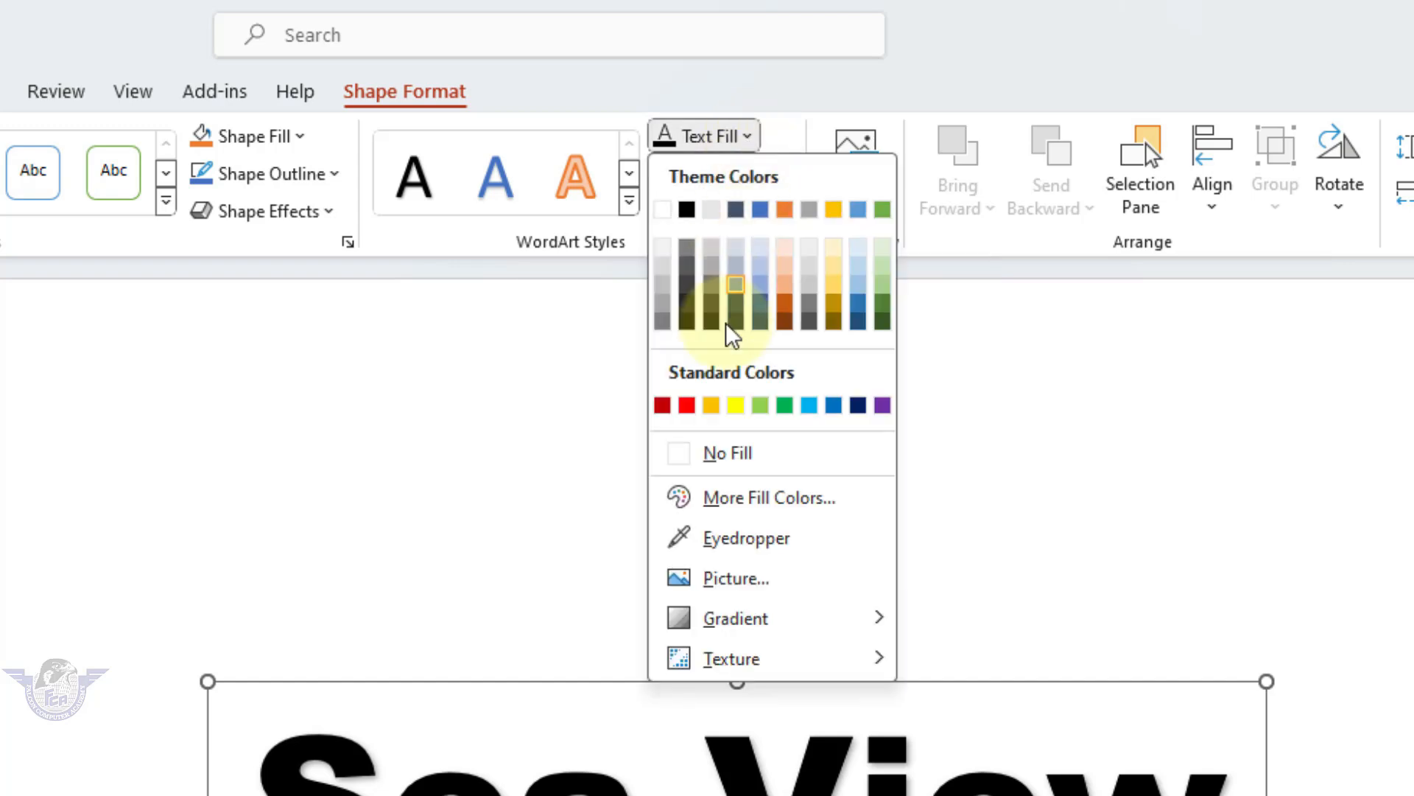
pyautogui.click(740, 589)
pyautogui.moveTo(632, 274); pyautogui.dragTo(304, 199)
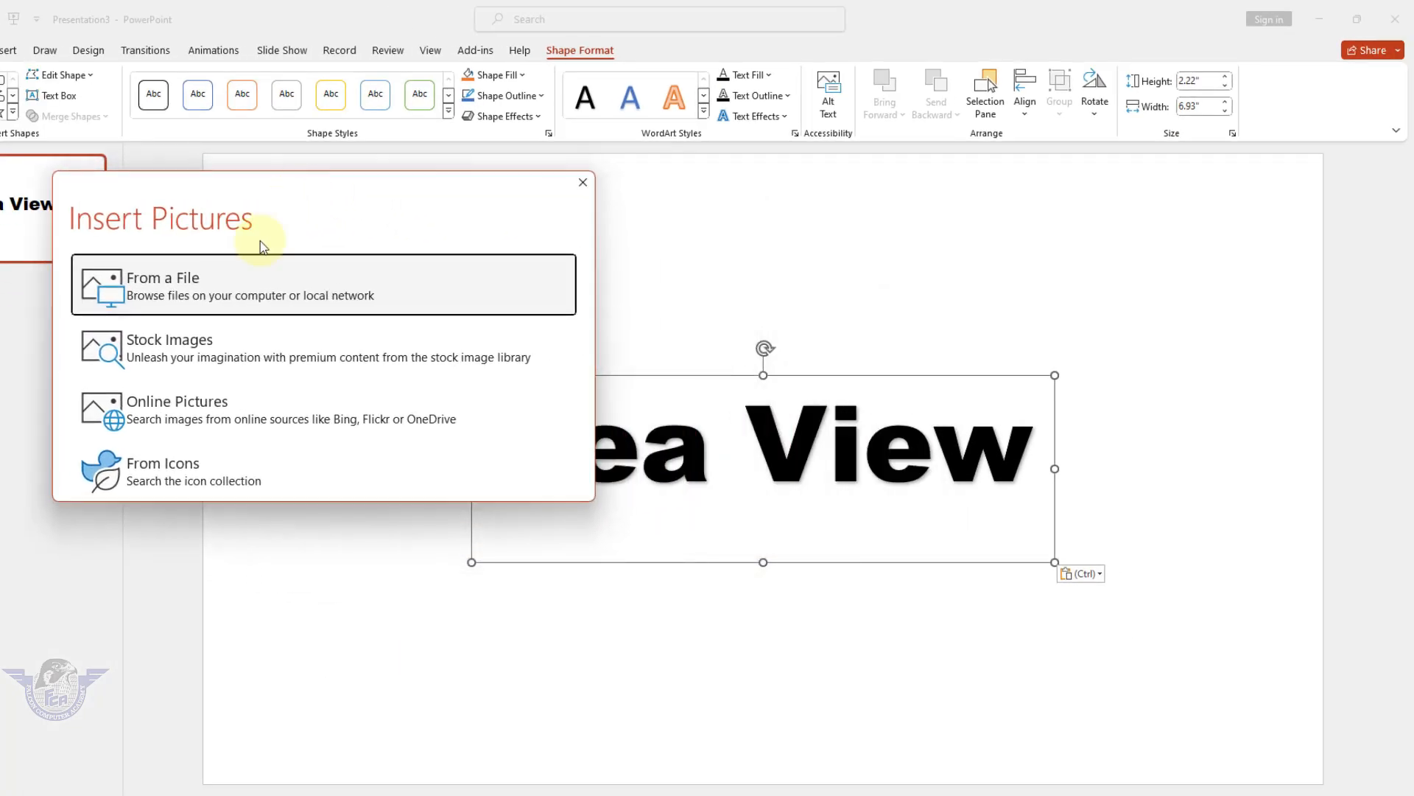
pyautogui.click(198, 290)
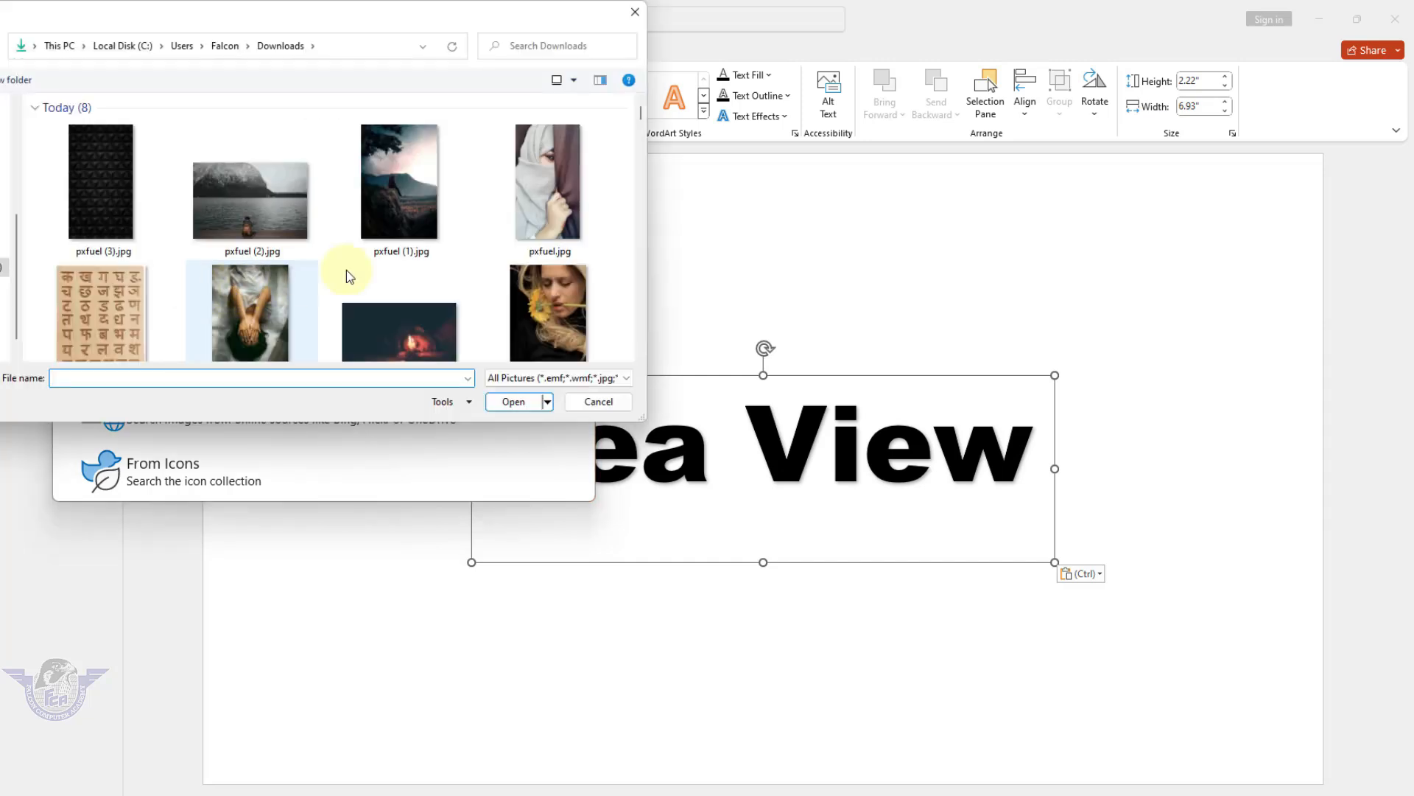
pyautogui.moveTo(638, 113); pyautogui.dragTo(636, 206)
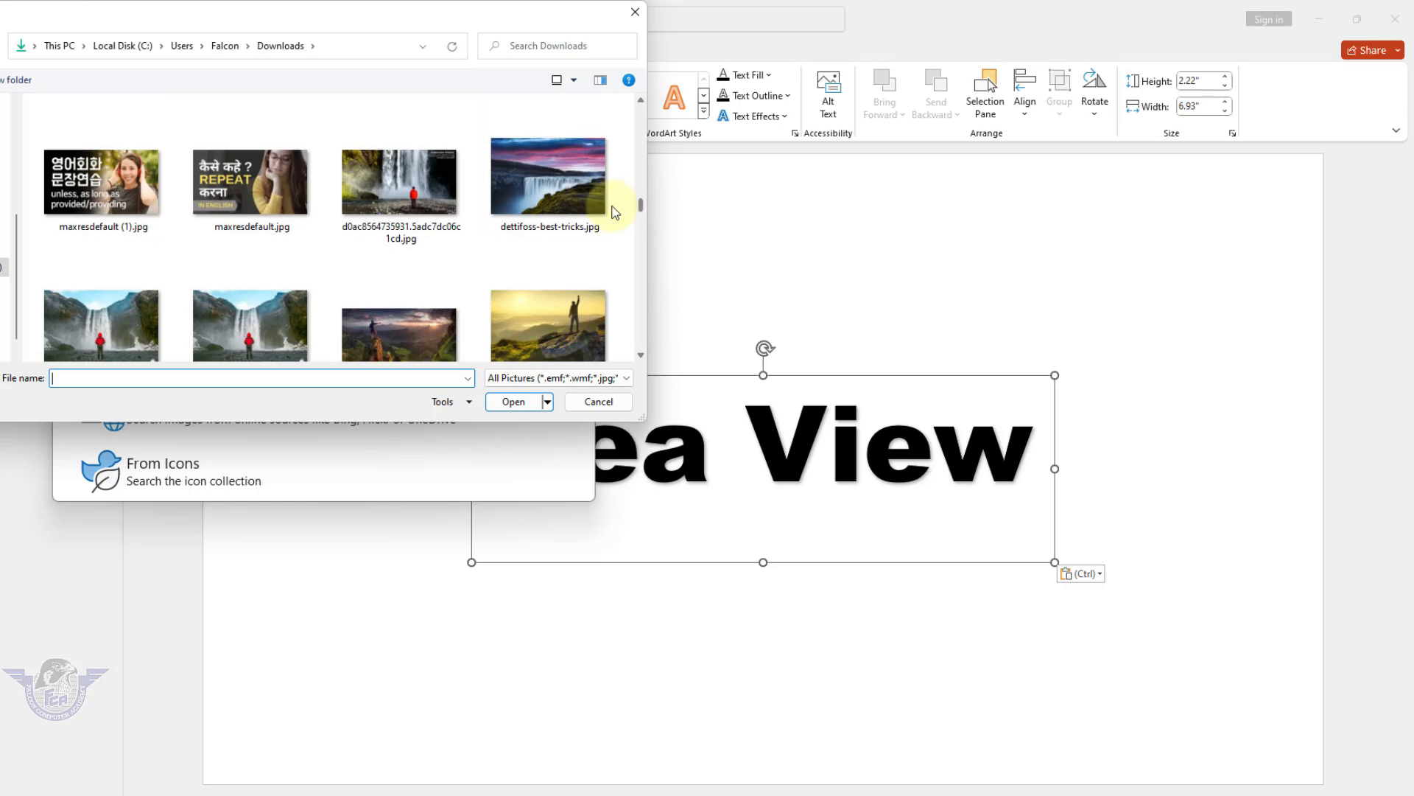
pyautogui.click(554, 178)
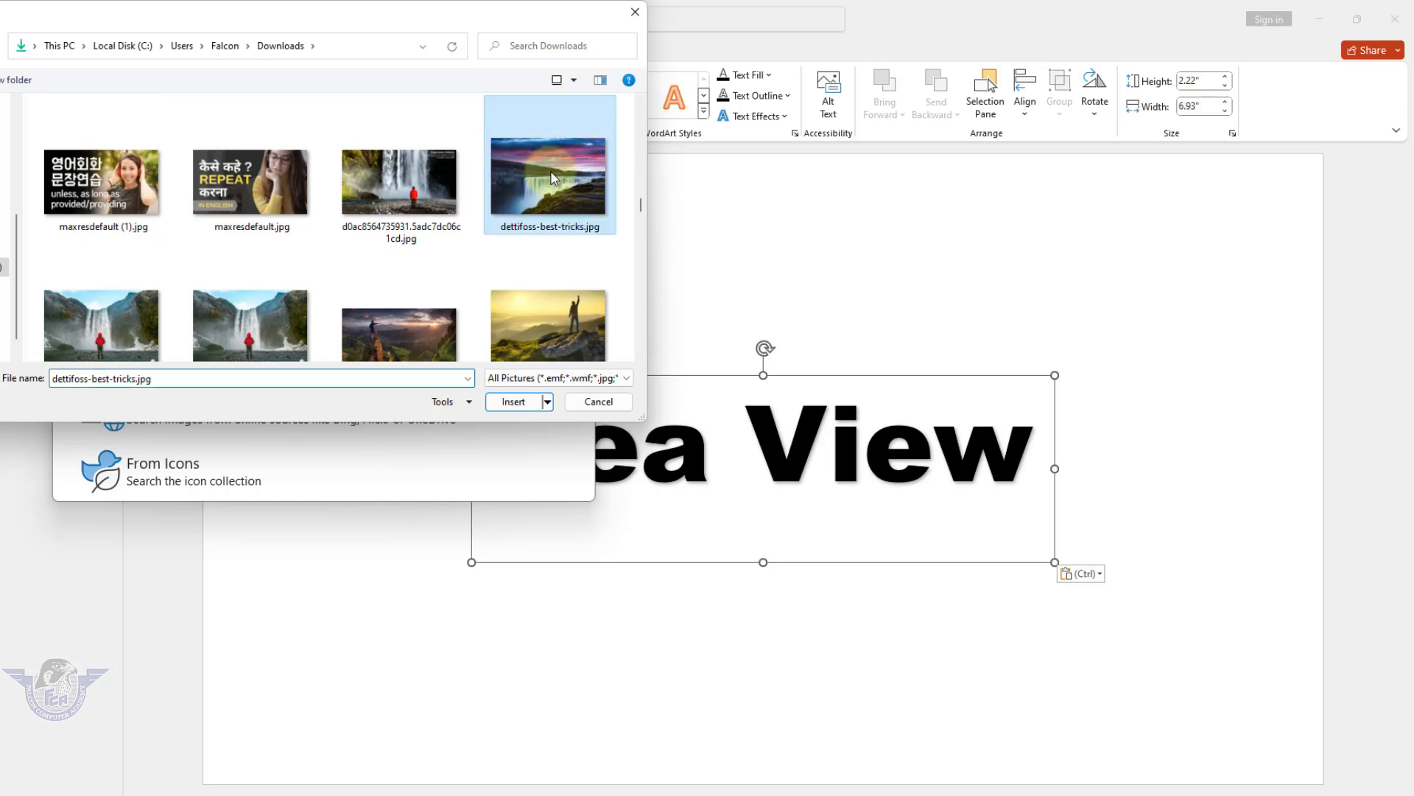
pyautogui.click(522, 402)
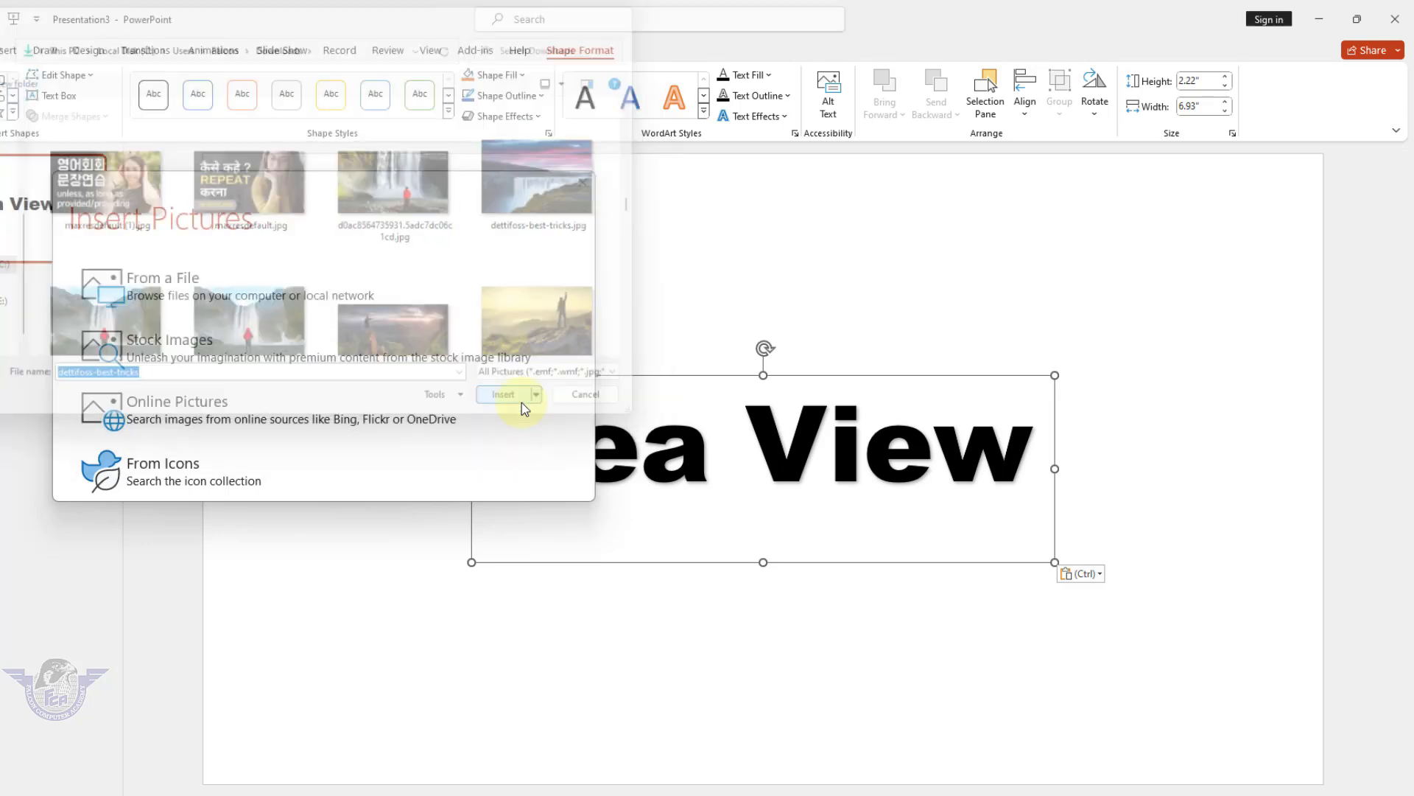
# Copy the picture-filled Sea View WordArt from the slide.
pyautogui.rightClick(812, 377)
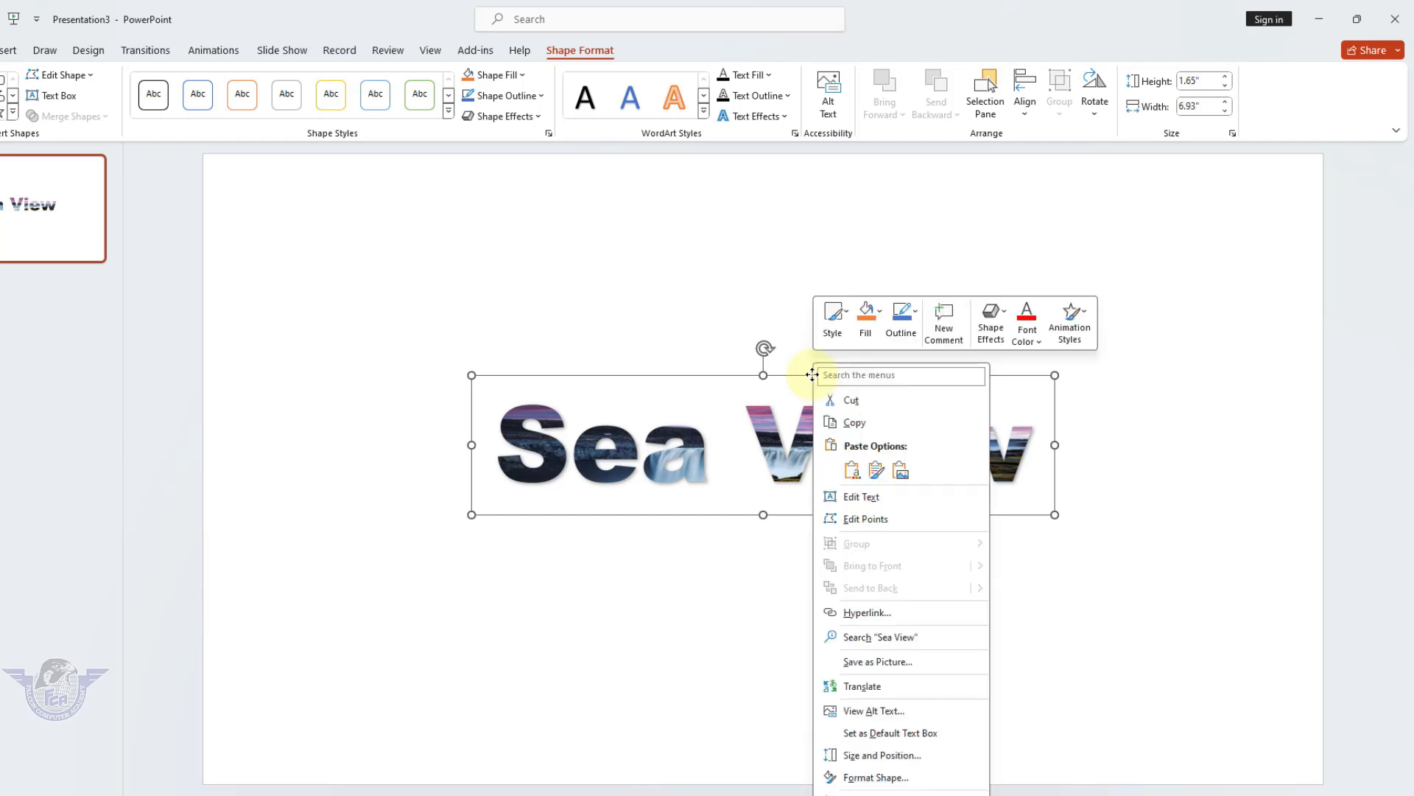
pyautogui.click(849, 421)
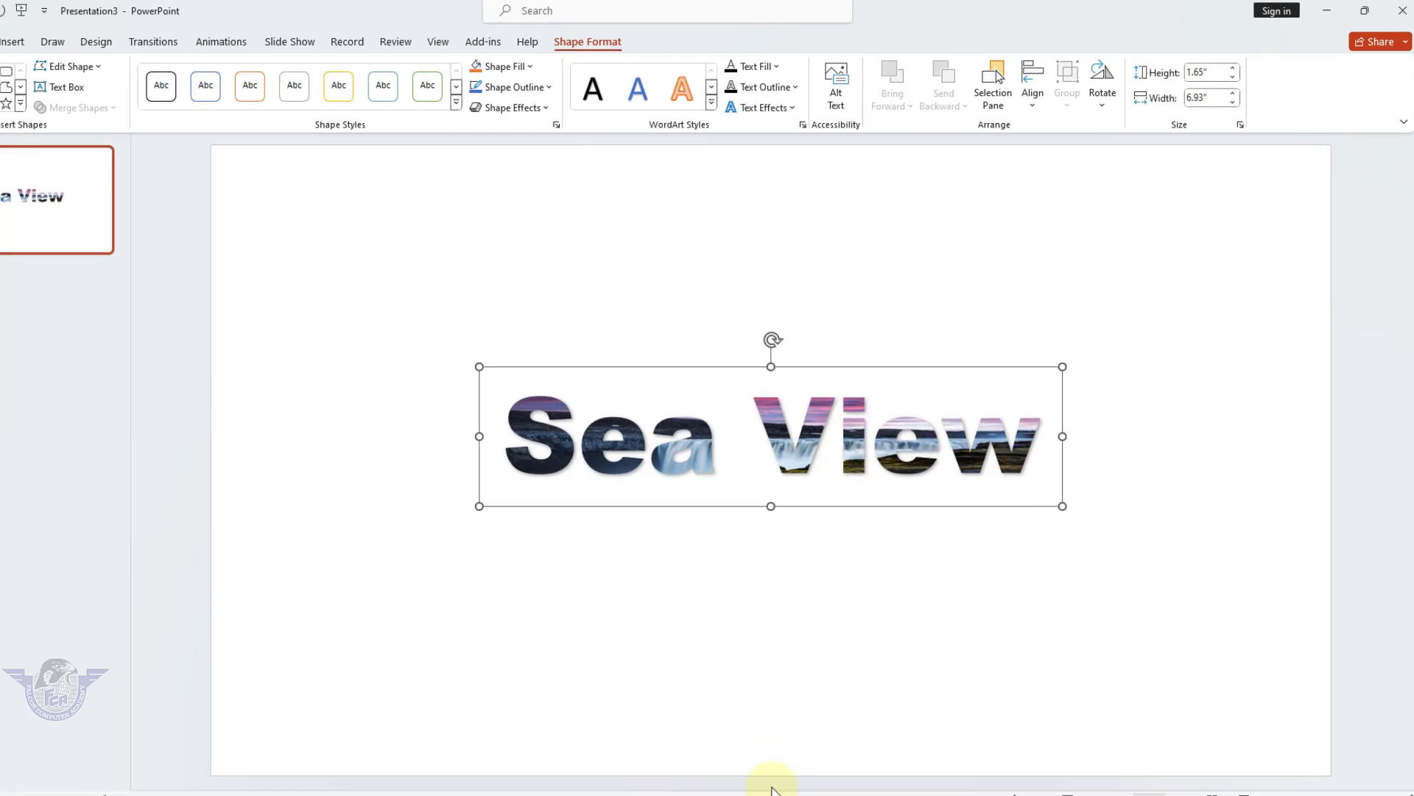
# Switch to the Word document and paste the copied Sea View WordArt as a picture.
pyautogui.click(831, 777)
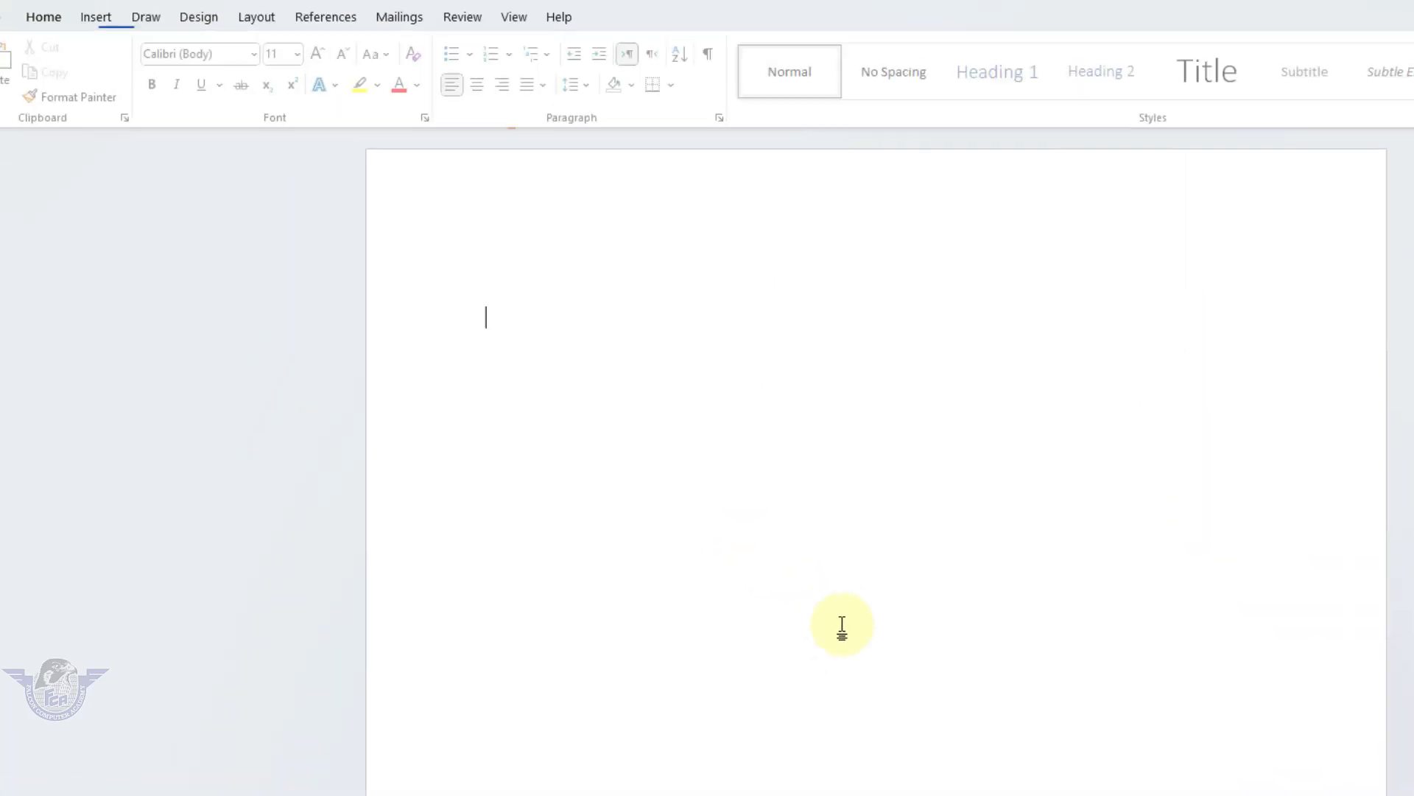
pyautogui.click(65, 148)
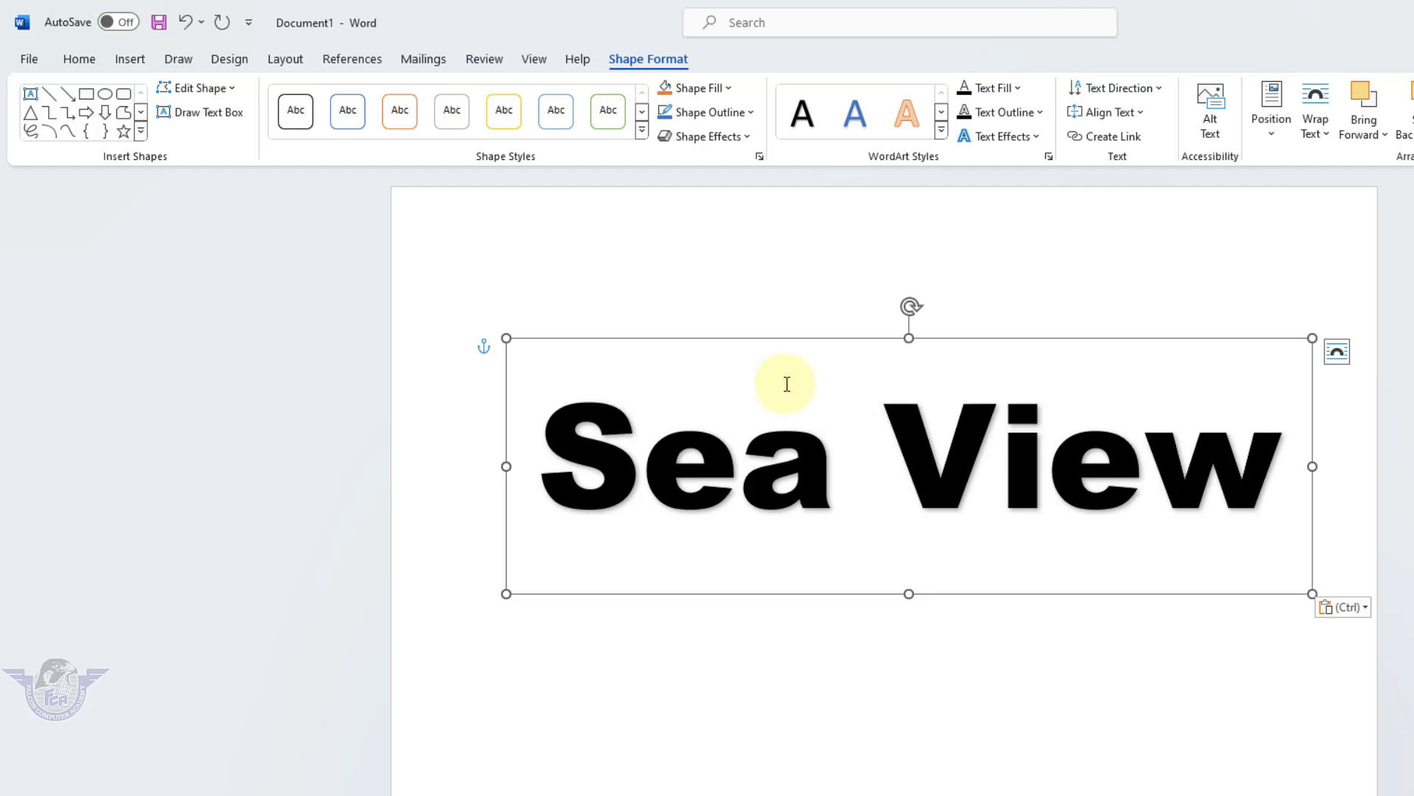
pyautogui.hotkey('ctrl', 'z')
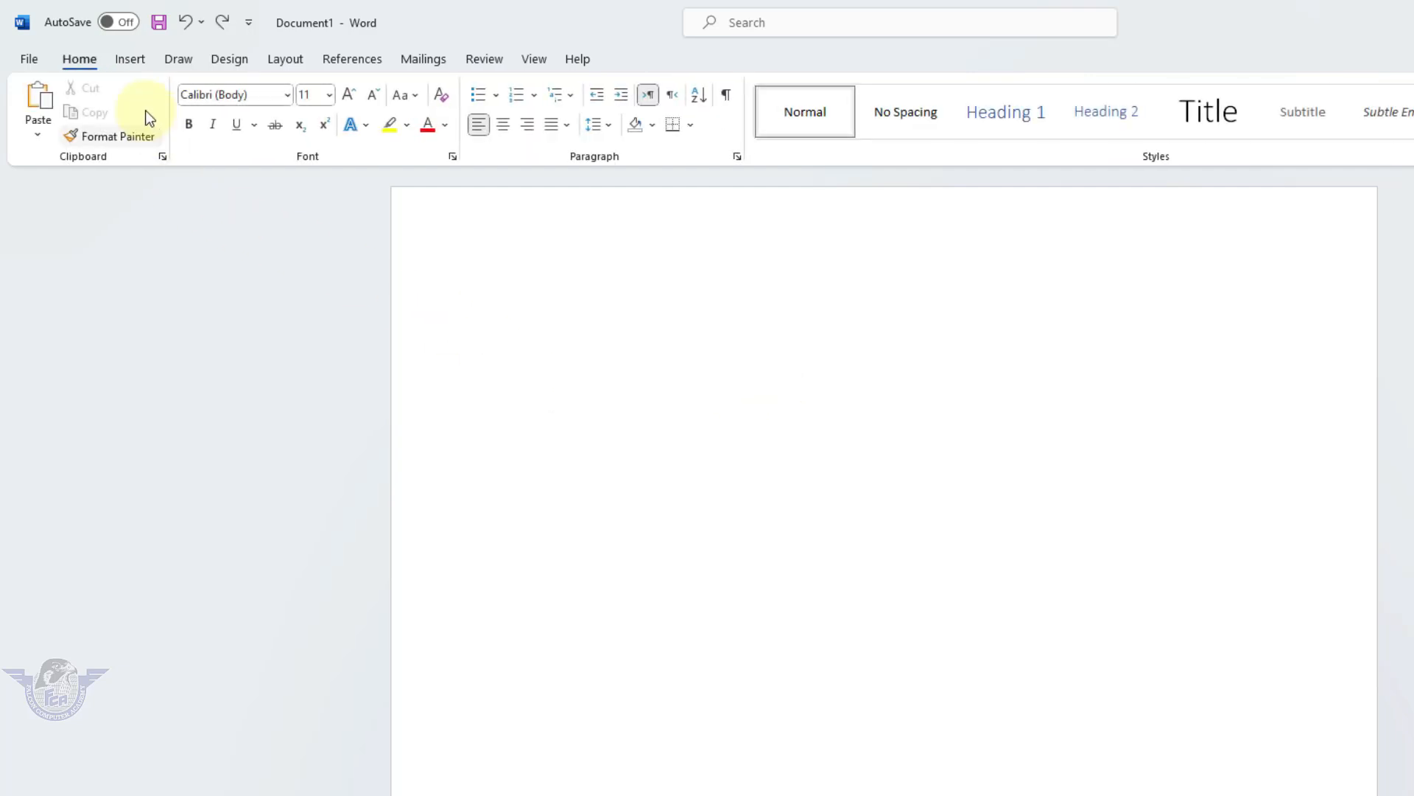
pyautogui.click(41, 135)
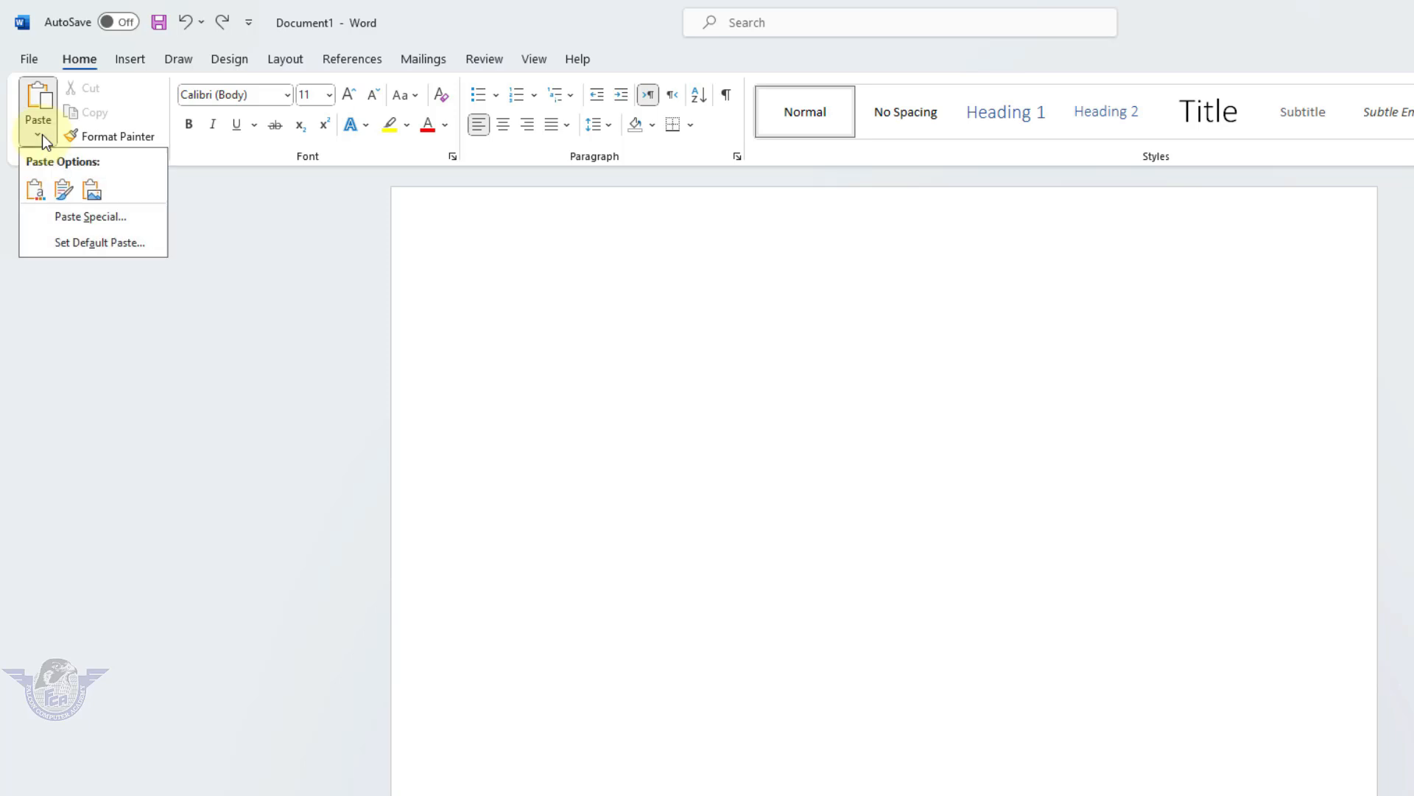
pyautogui.click(100, 193)
pyautogui.click(802, 472)
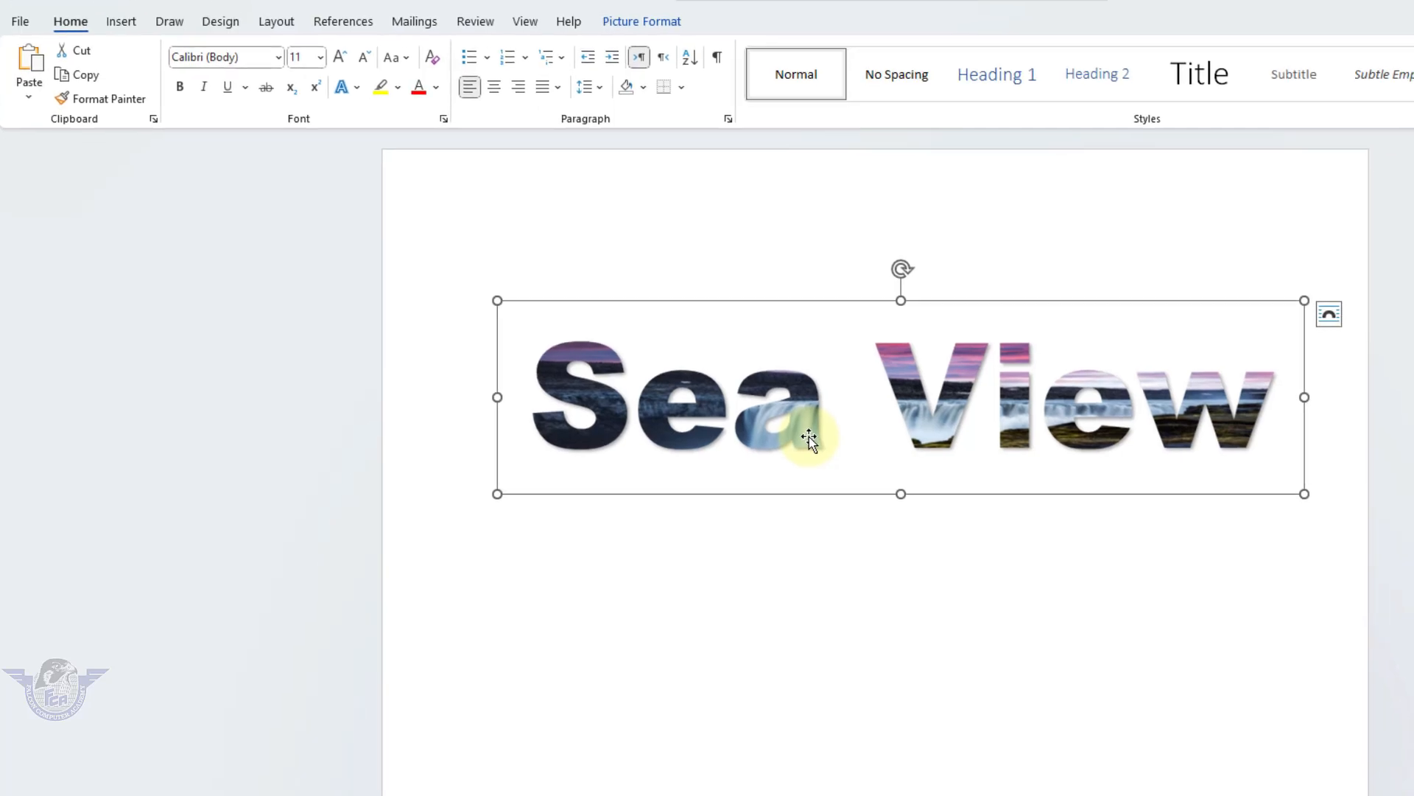
# Switch to PowerPoint, replace the Sea View text with "Beautiful View" and widen its text box to about 10.59 inches.
pyautogui.click(1070, 775)
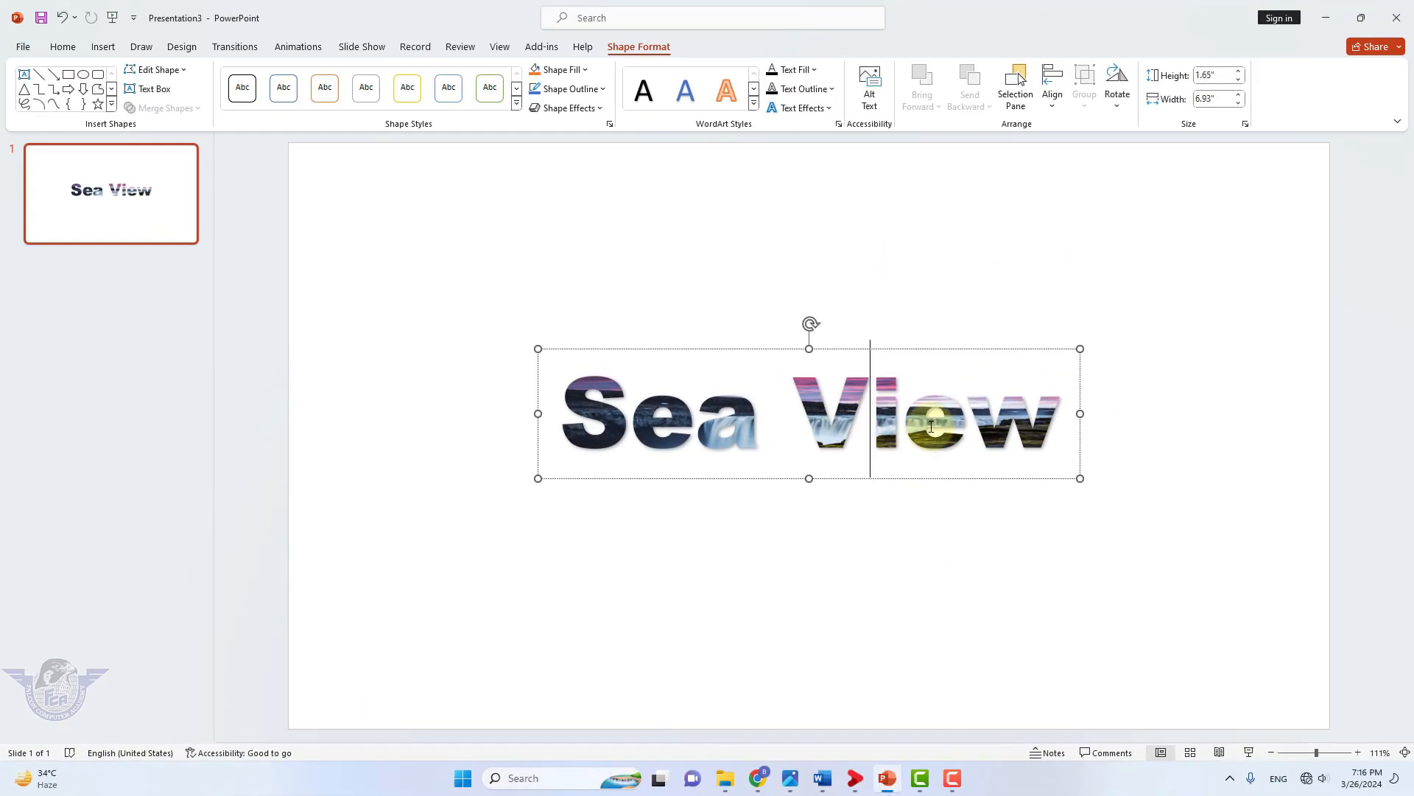
pyautogui.hotkey('ctrl', 'a')
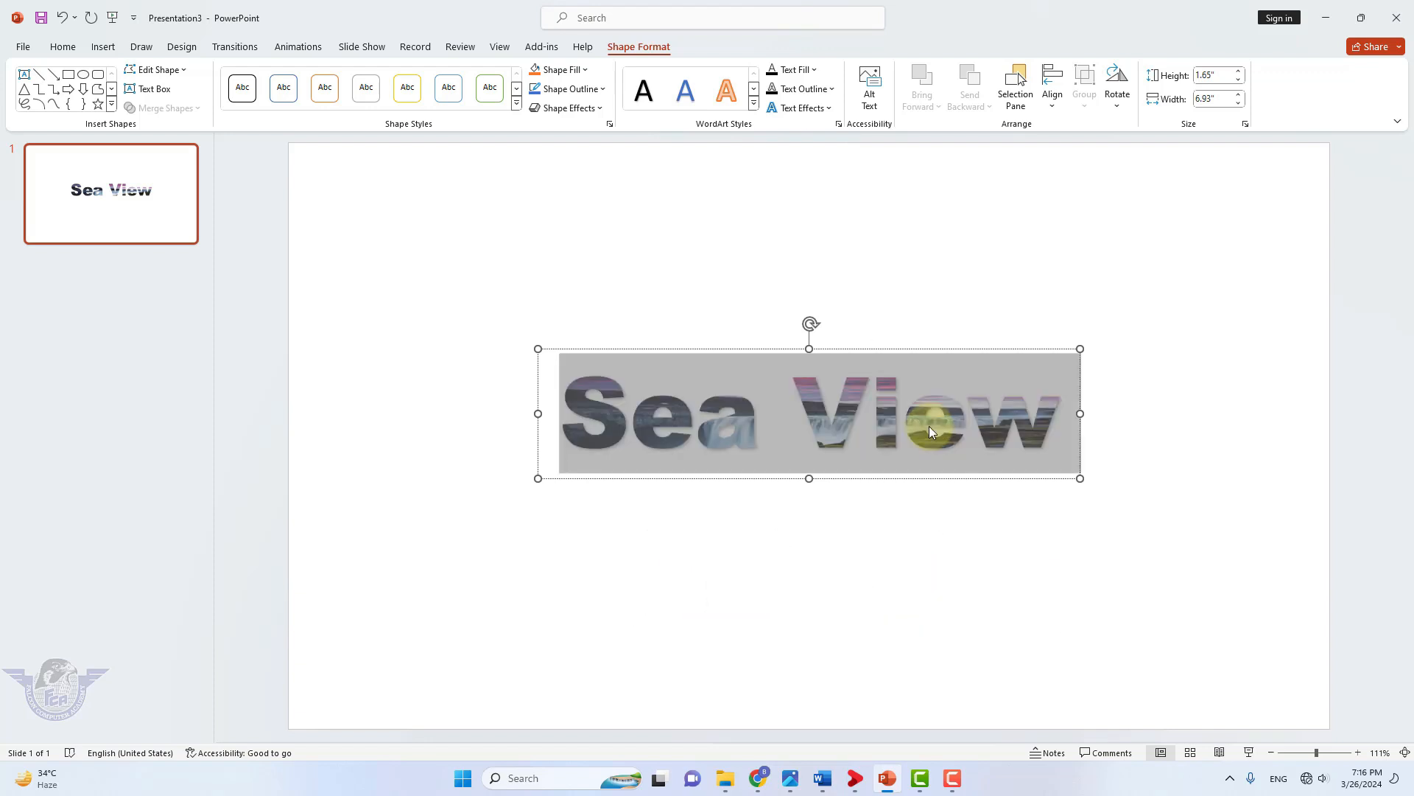
pyautogui.write('Beautiful')
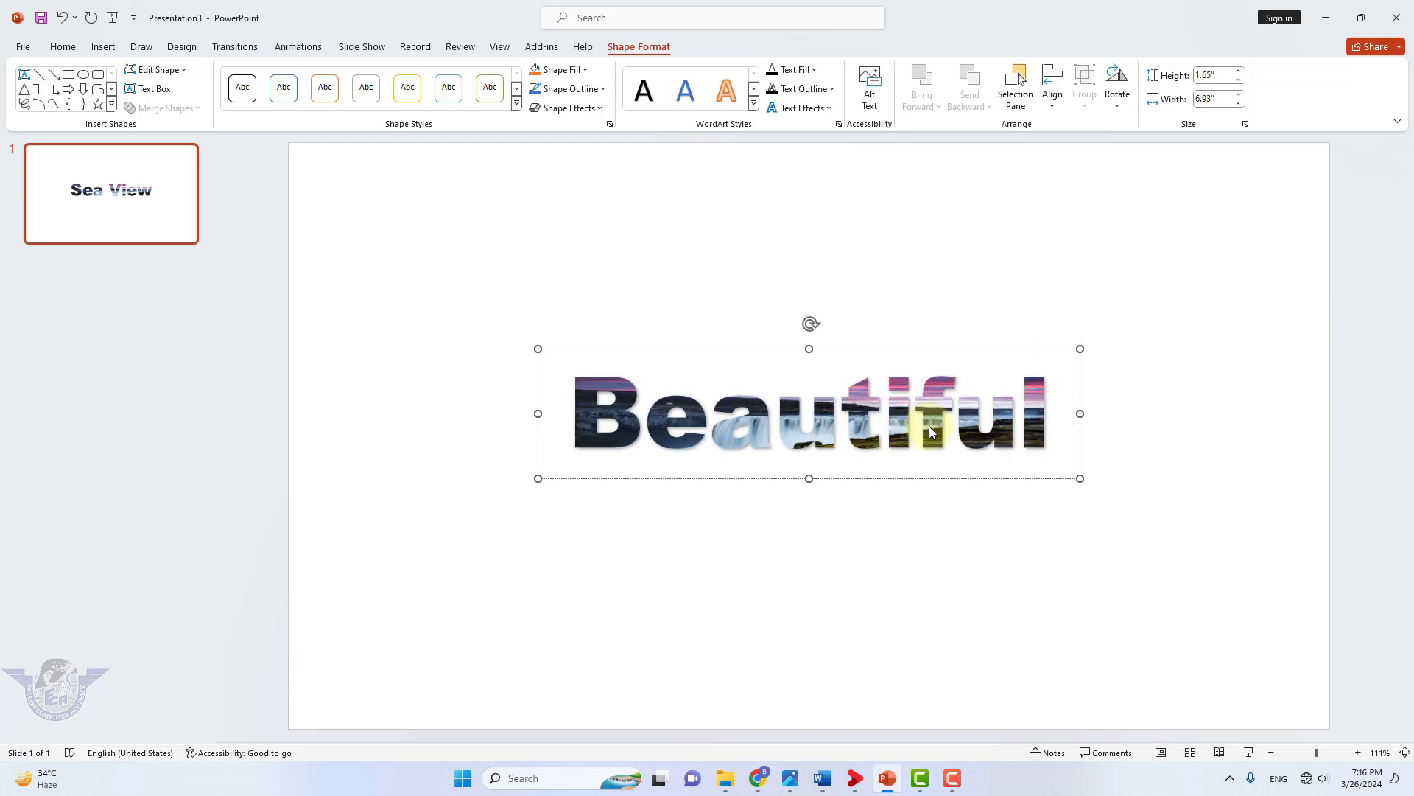
pyautogui.press('Return')
pyautogui.write('View')
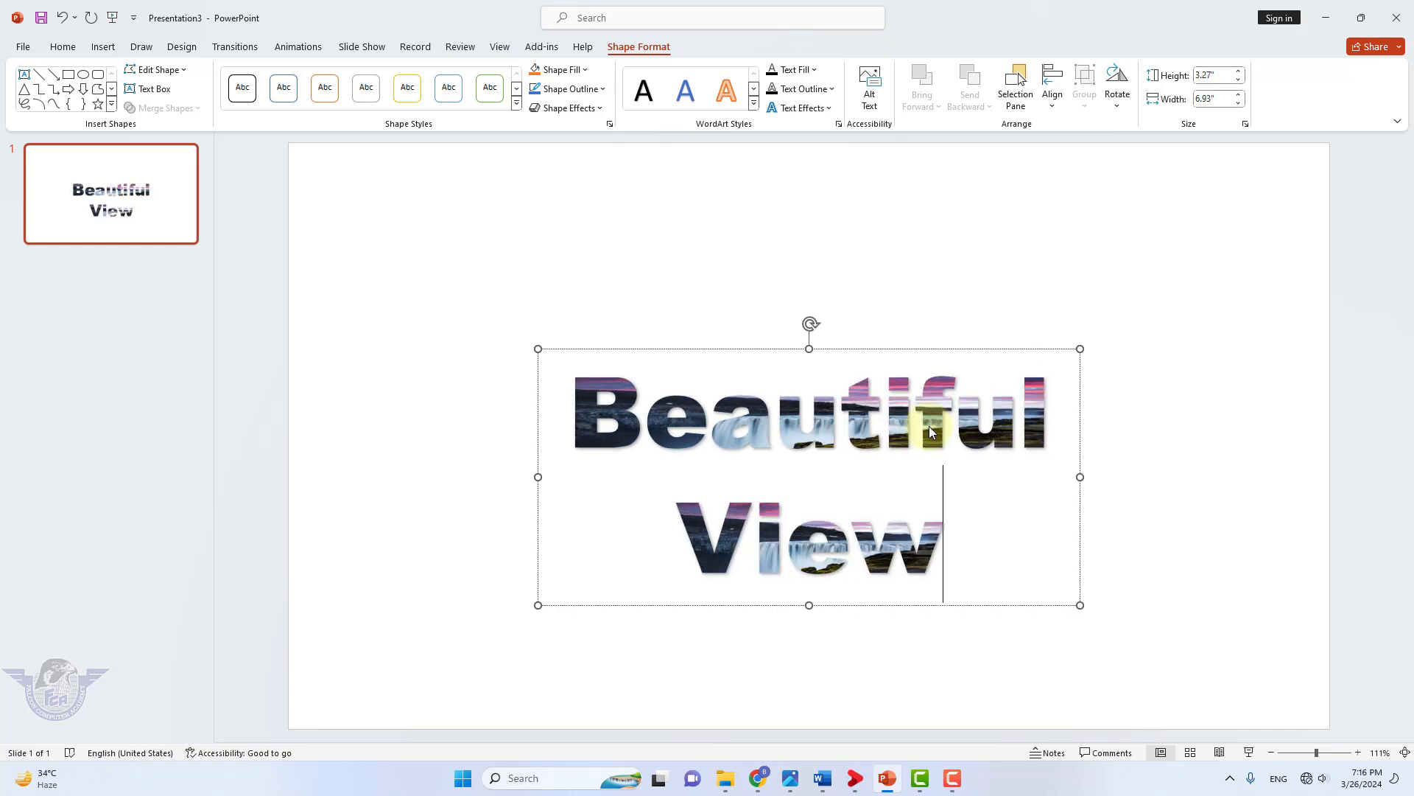
pyautogui.moveTo(1081, 477); pyautogui.dragTo(1208, 477)
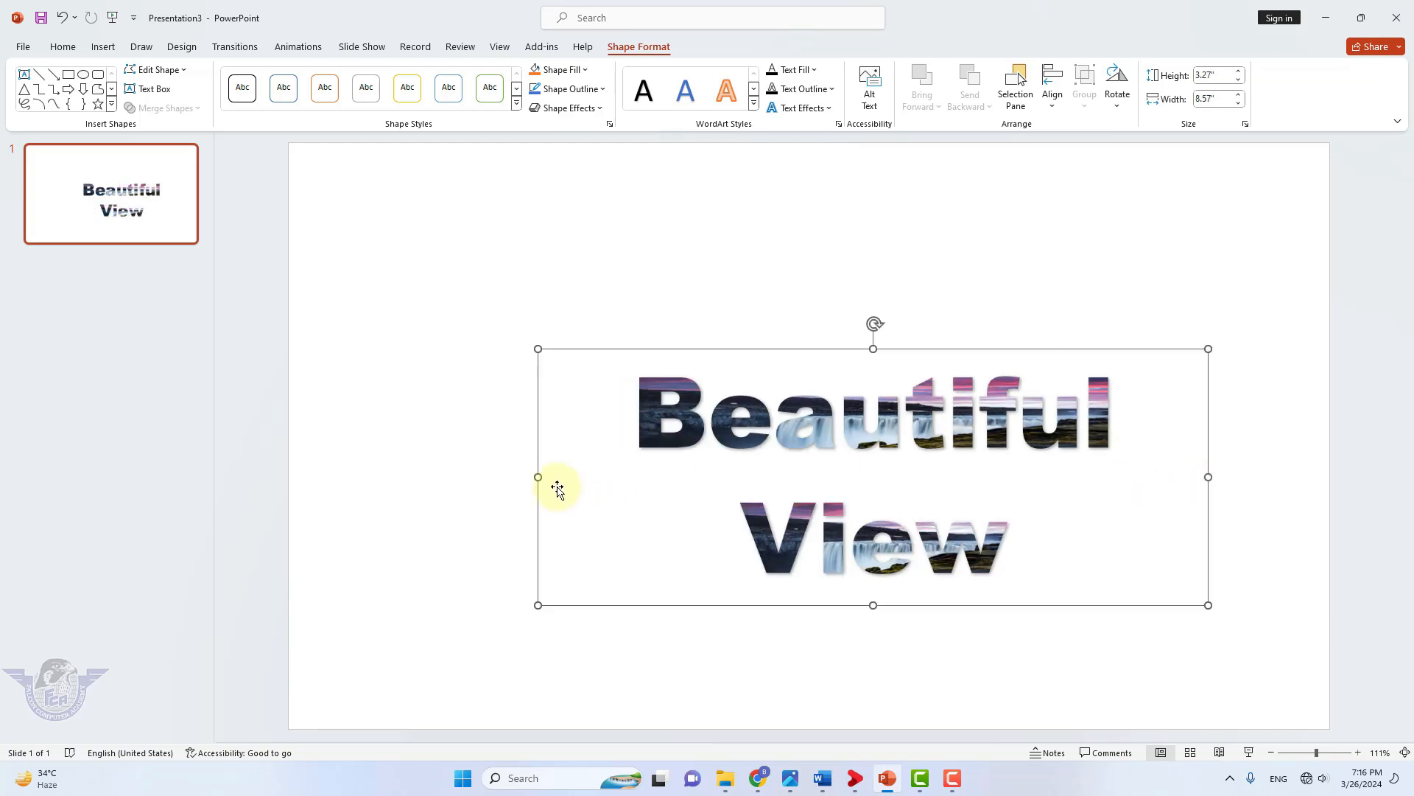
pyautogui.moveTo(537, 477); pyautogui.dragTo(380, 467)
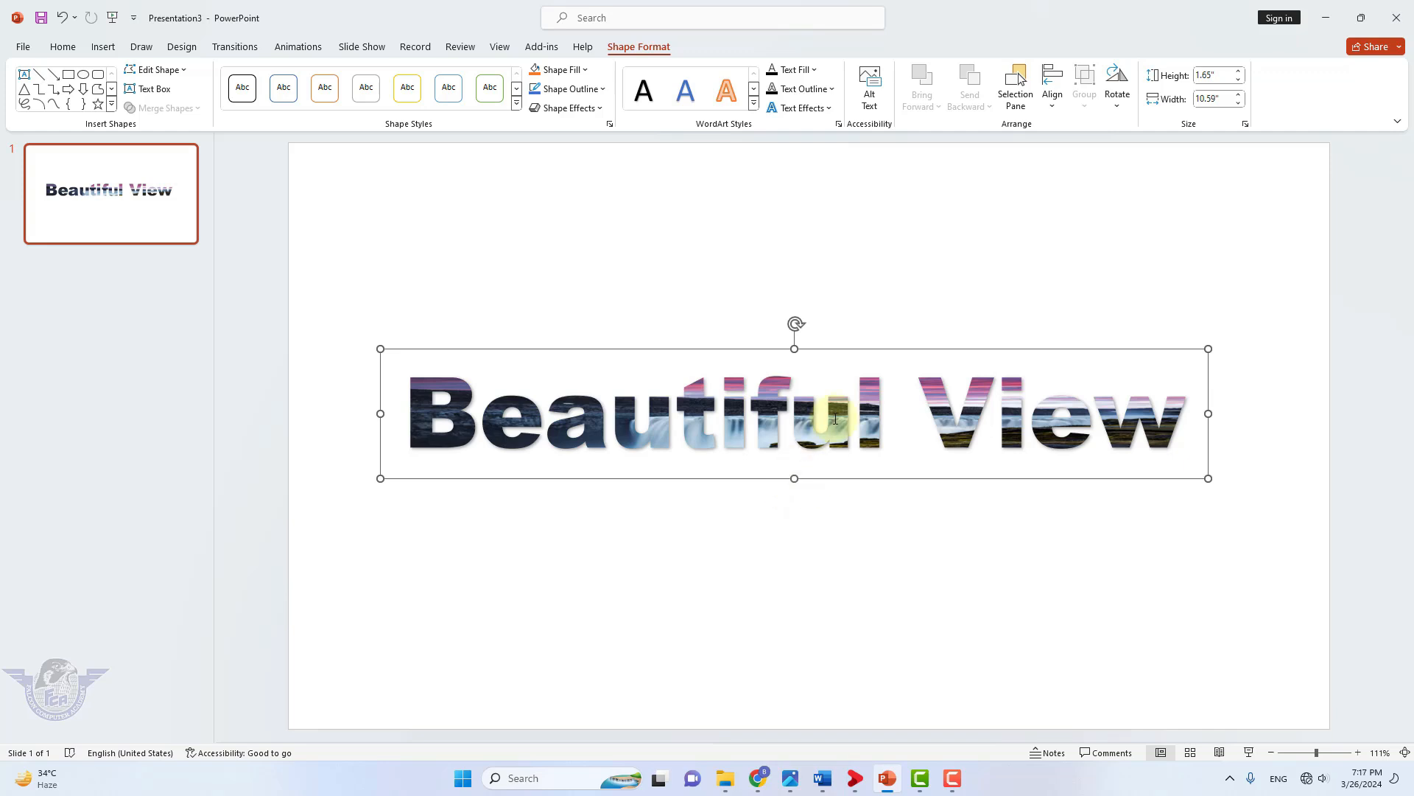
# Copy the Beautiful View WordArt and paste it as a picture after Sea View in the Word document.
pyautogui.rightClick(864, 348)
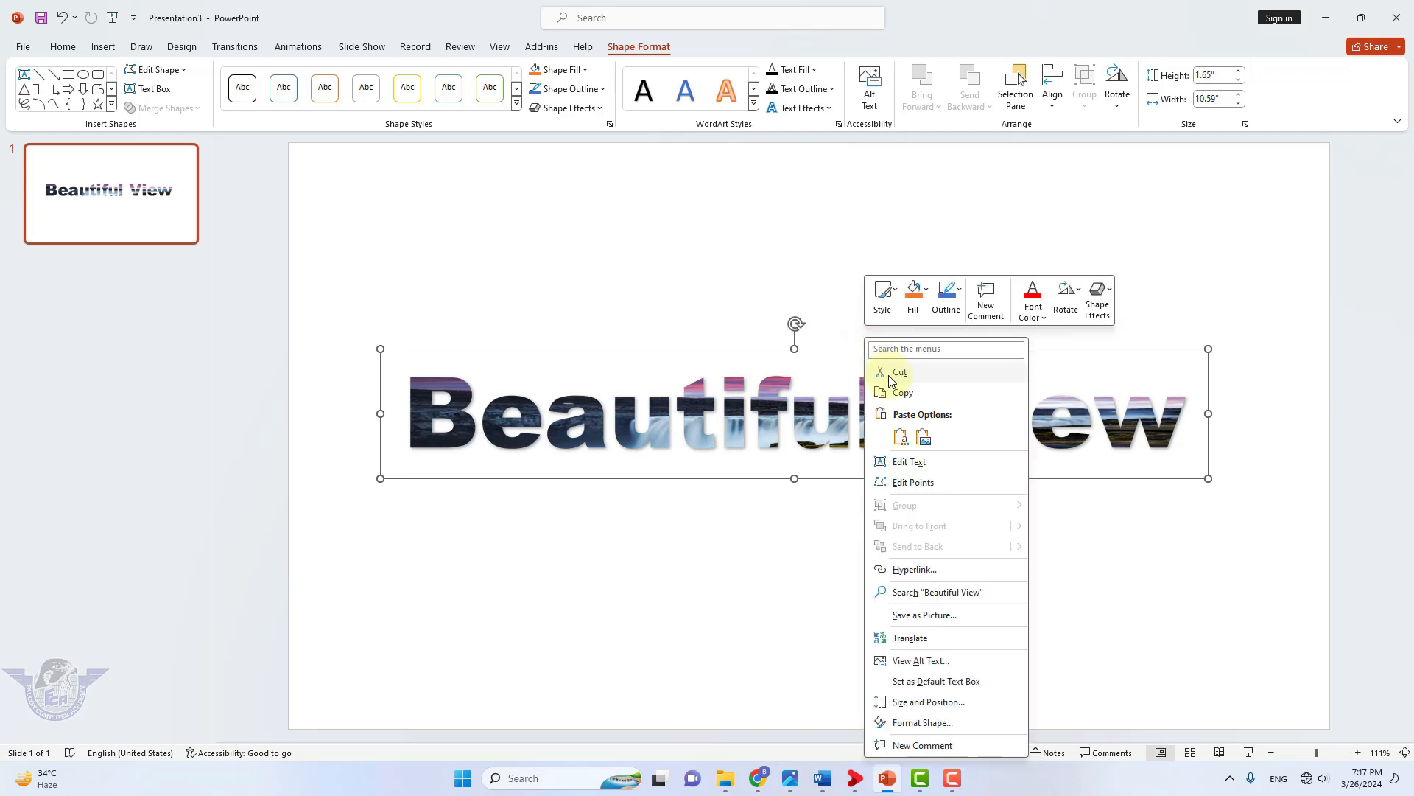
pyautogui.click(913, 394)
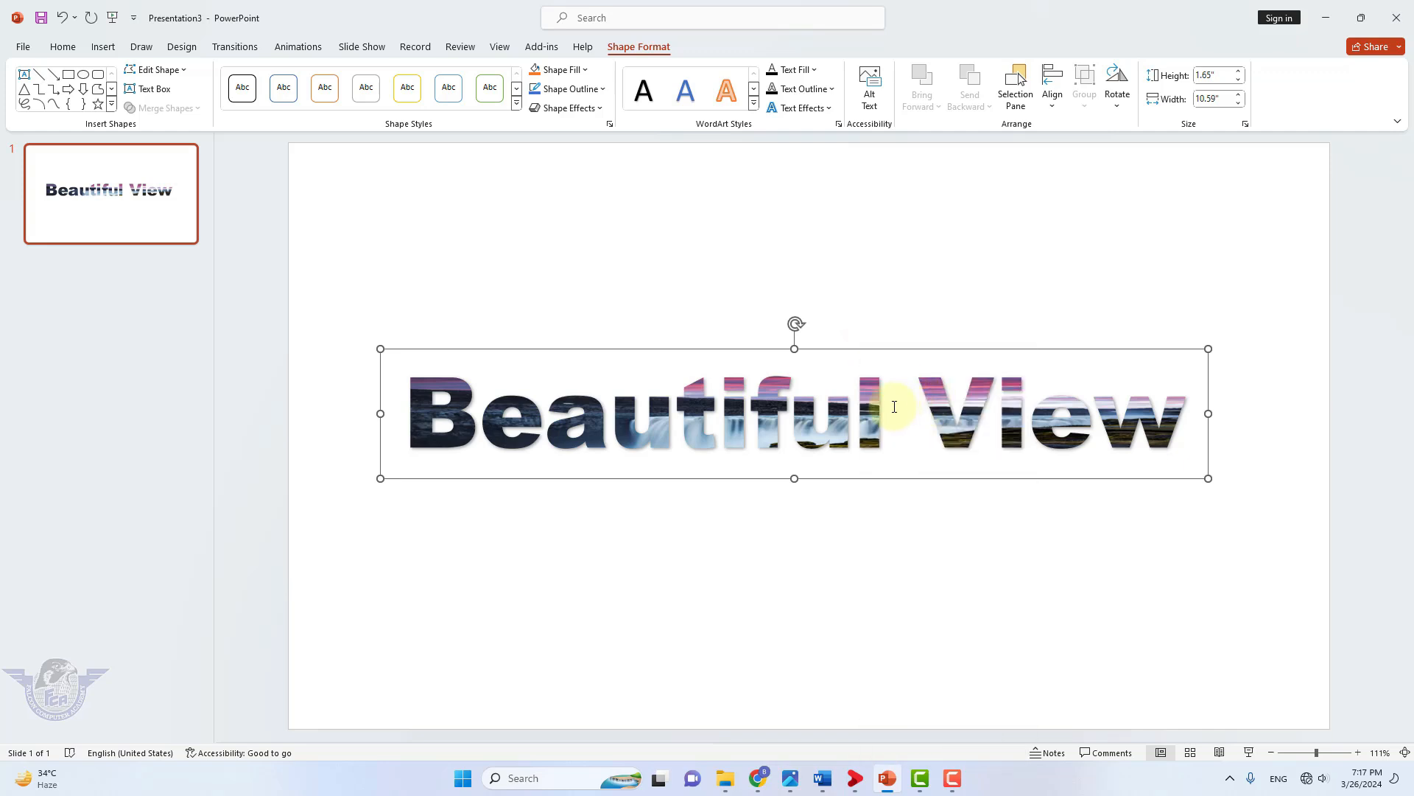
pyautogui.click(823, 778)
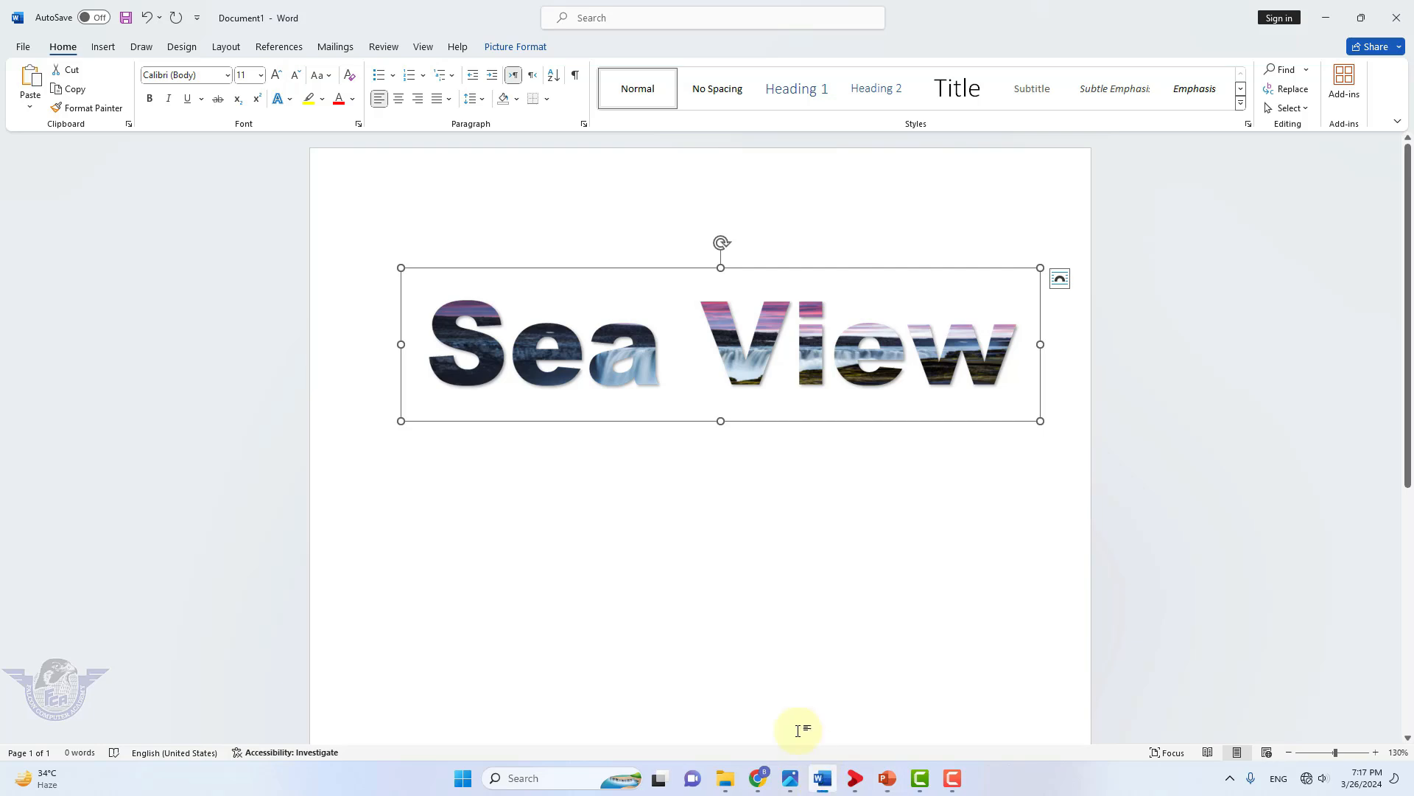
pyautogui.hotkey('ctrl', 'a')
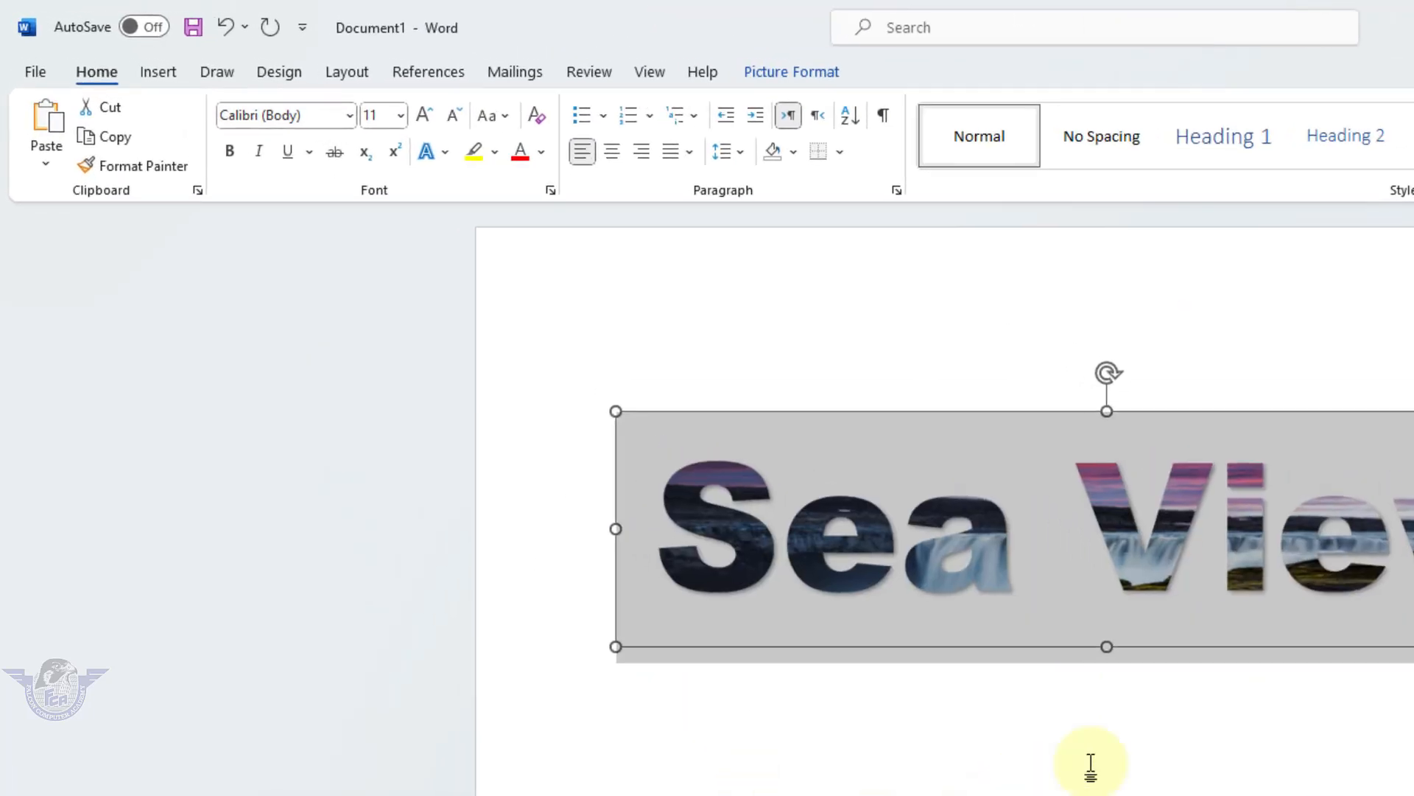
pyautogui.click(884, 766)
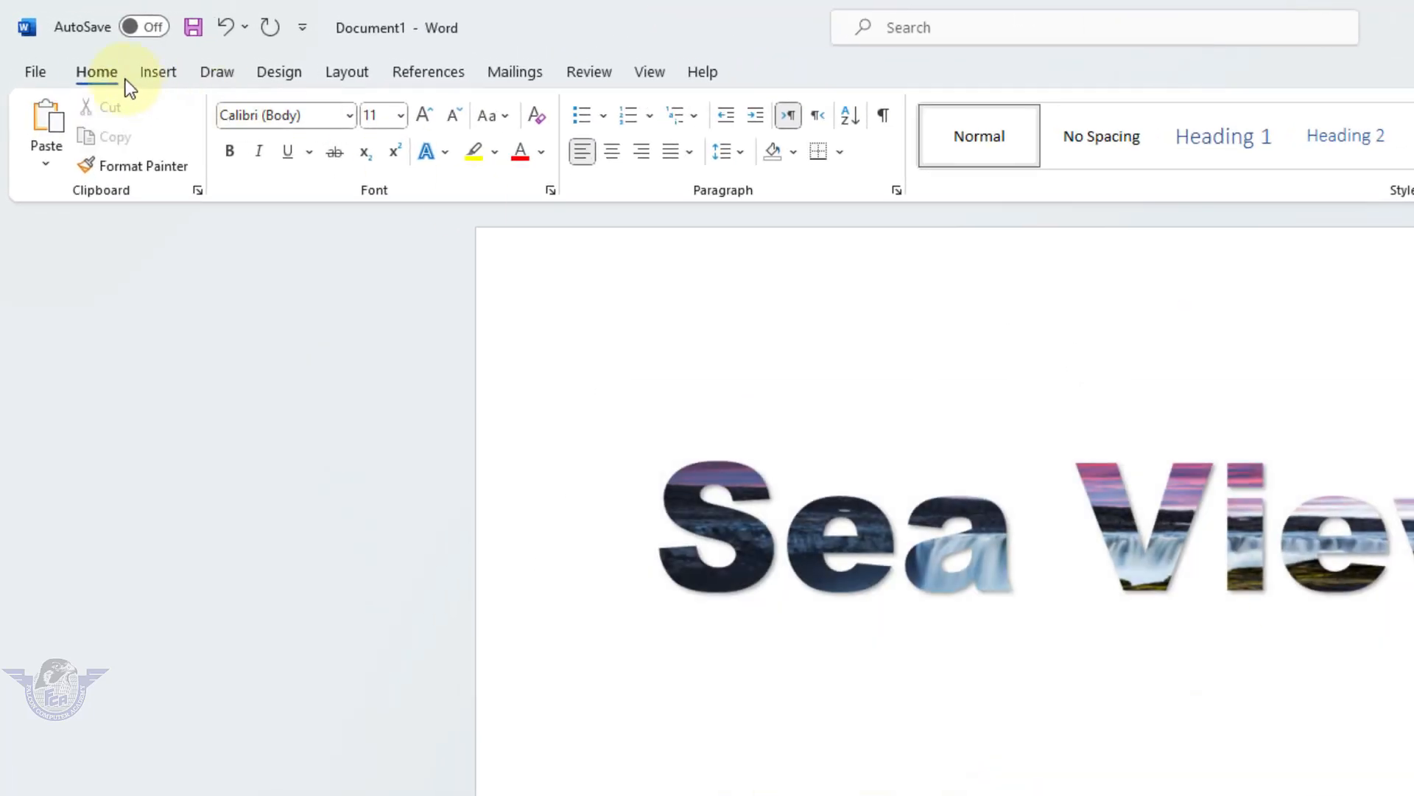
pyautogui.click(52, 164)
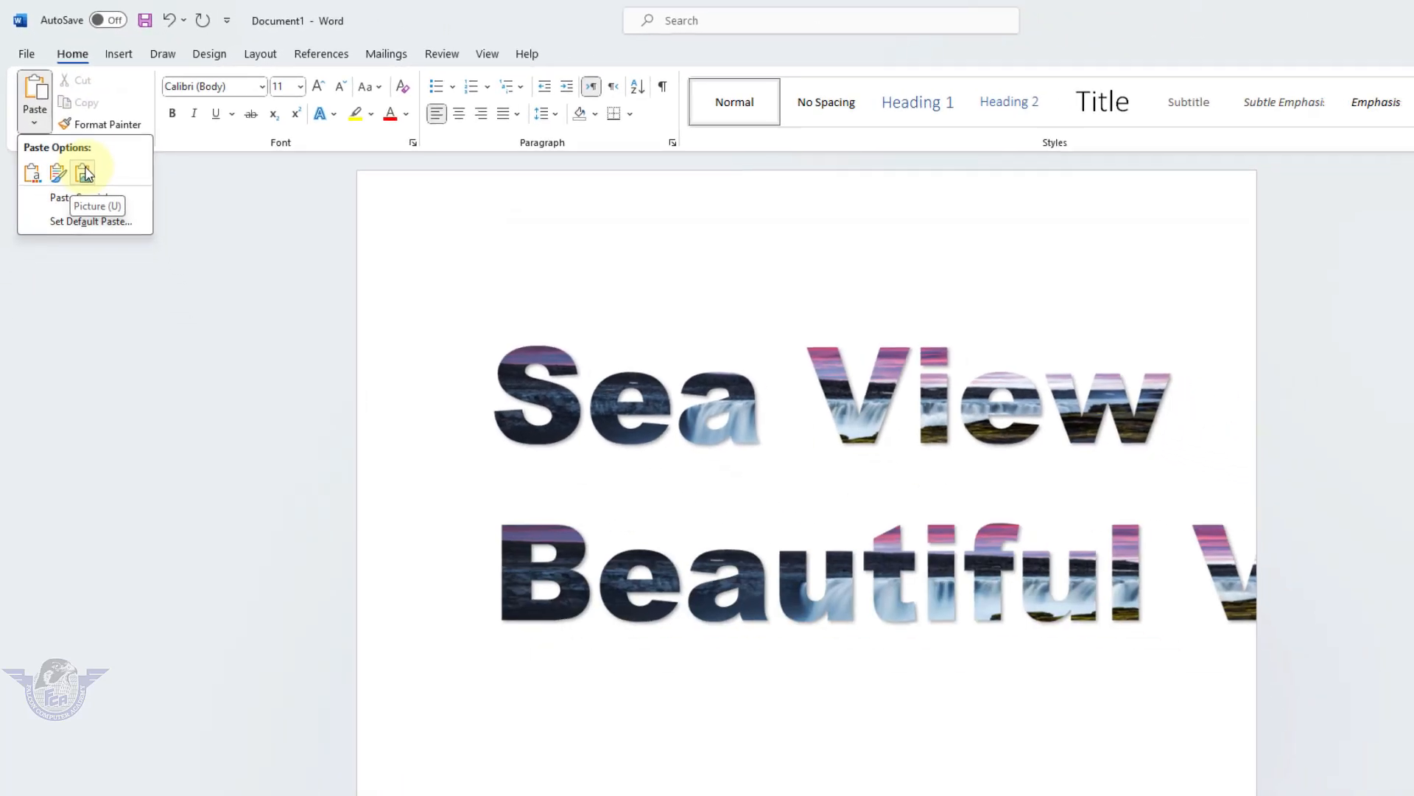
pyautogui.click(111, 225)
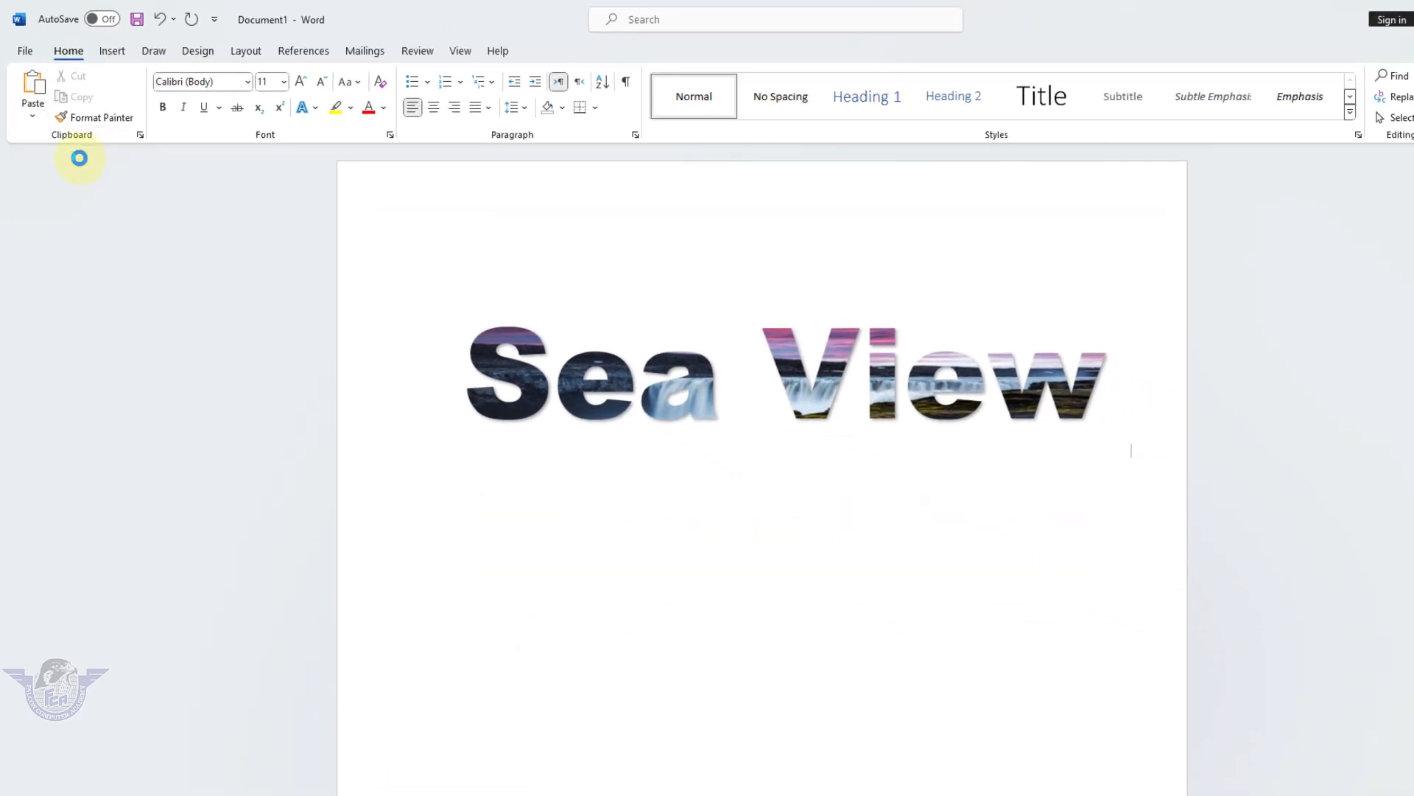
# Fit the Beautiful View picture within the page width directly beneath Sea View and deselect it.
pyautogui.click(643, 565)
pyautogui.moveTo(438, 623); pyautogui.dragTo(789, 524)
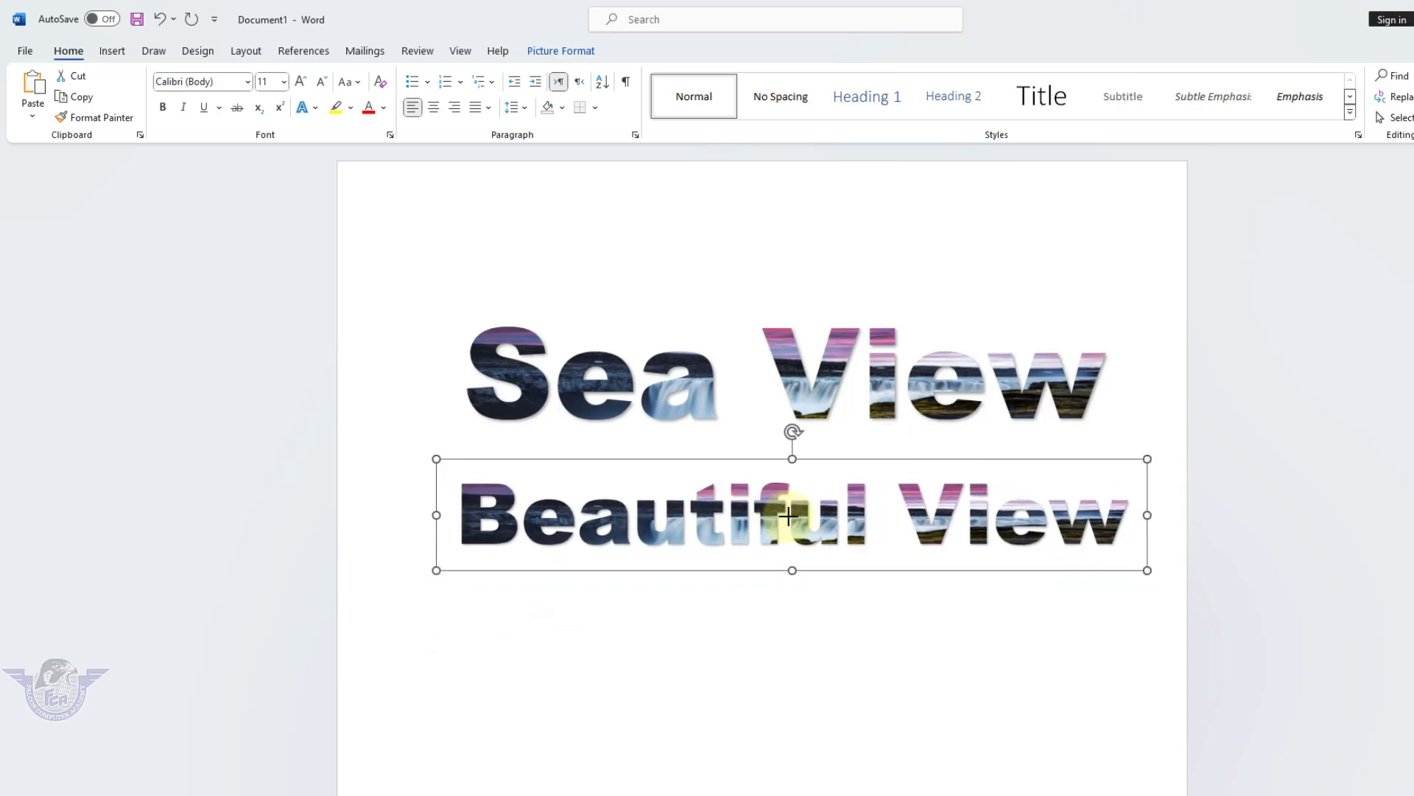
pyautogui.click(1160, 313)
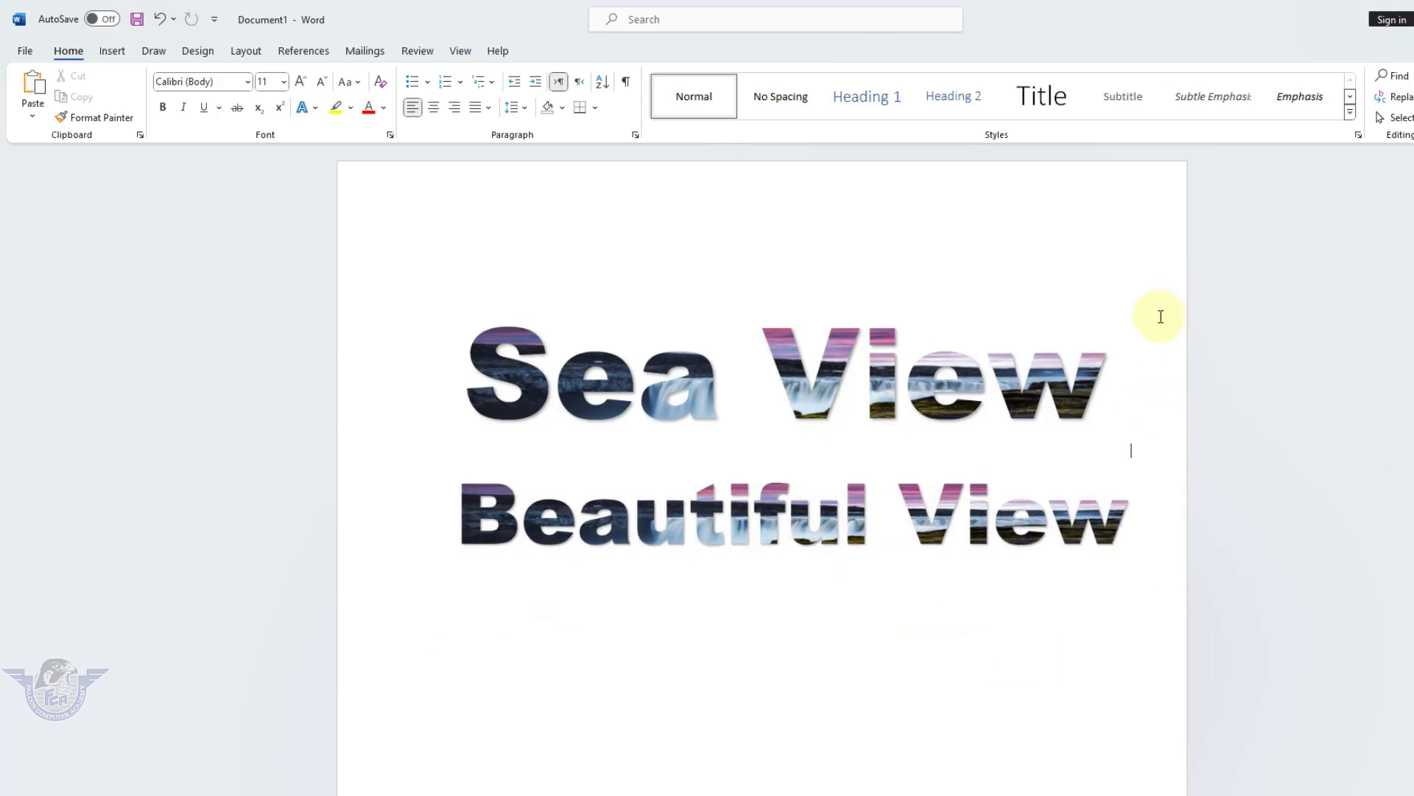